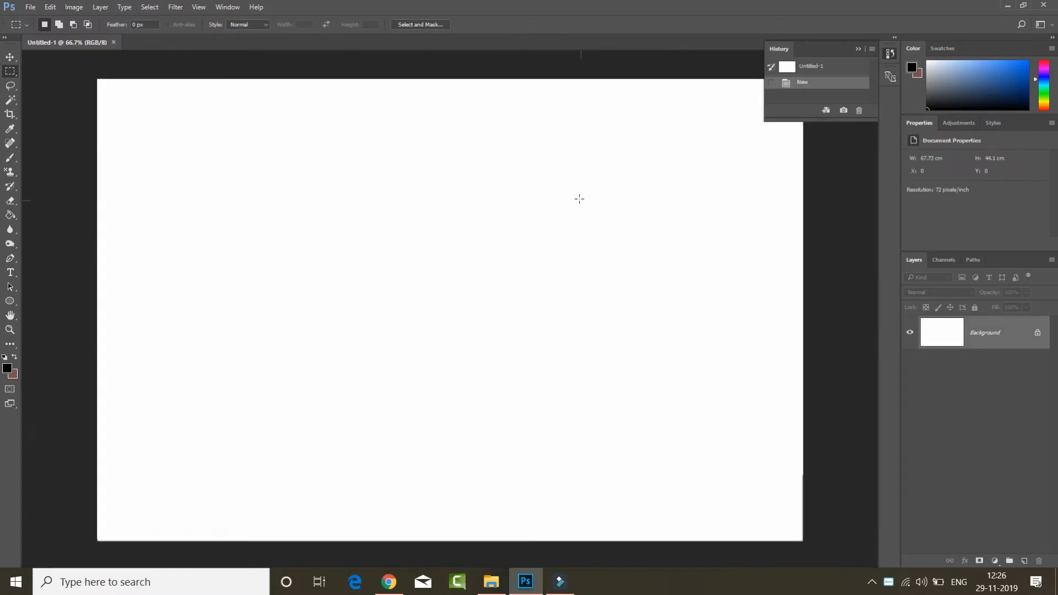
- Place the portrait photo of the man from the file folder as an embedded image in the blank document
click(10, 56)
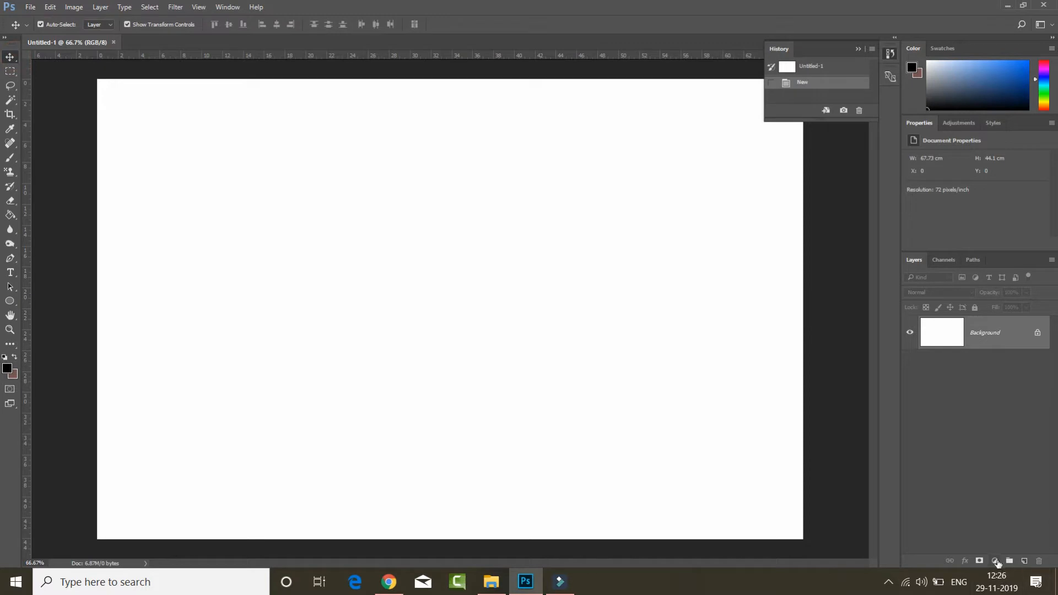
click(497, 580)
drag(226, 113, 425, 364)
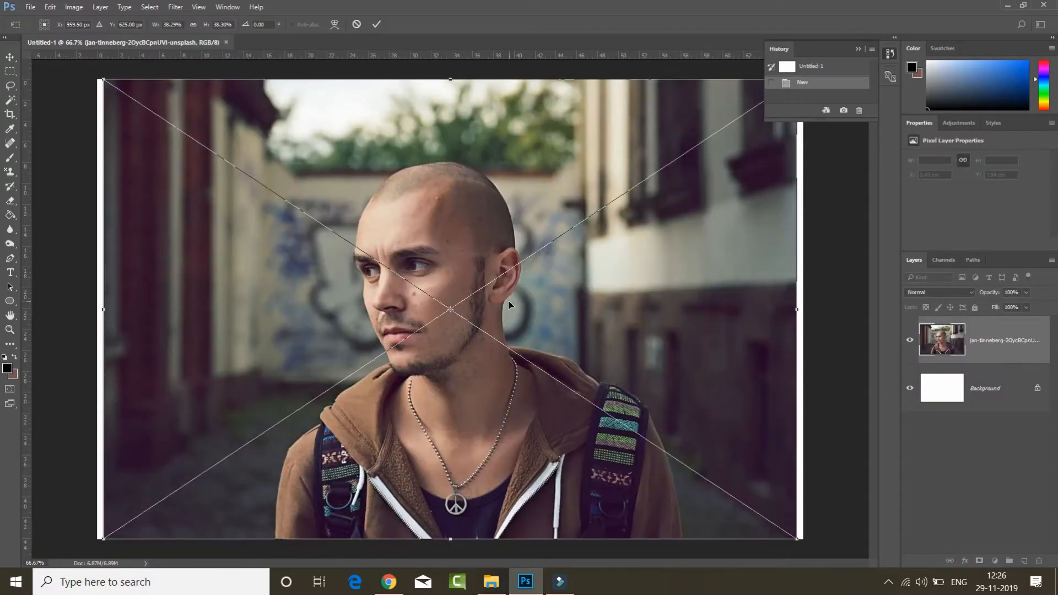
scroll(508, 300, down, 2)
click(380, 28)
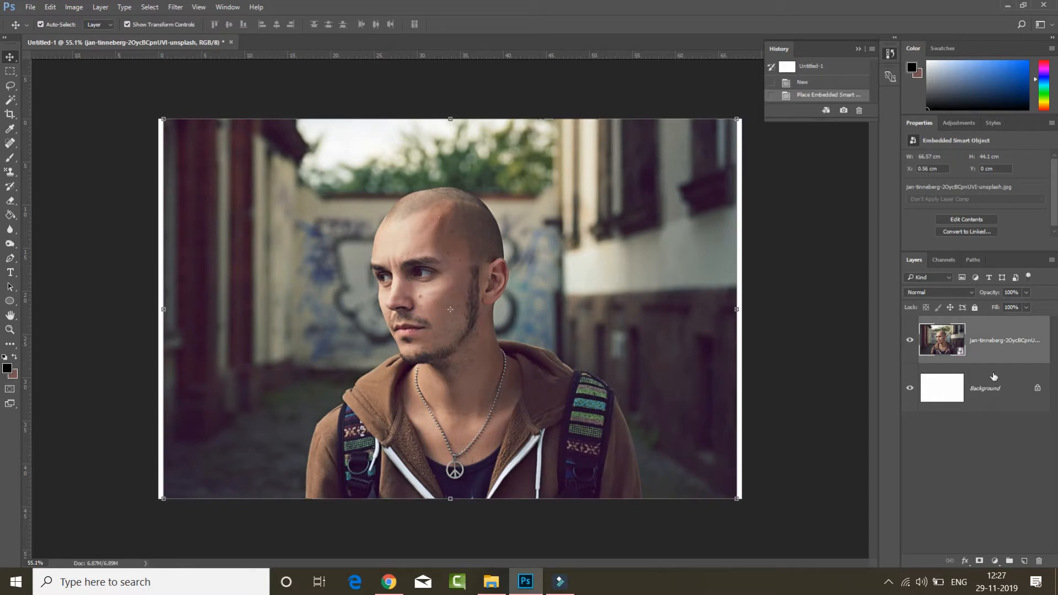
- Apply a Levels adjustment to the portrait layer, lowering the white output level to about 226
click(84, 10)
mouse_move(83, 38)
click(252, 57)
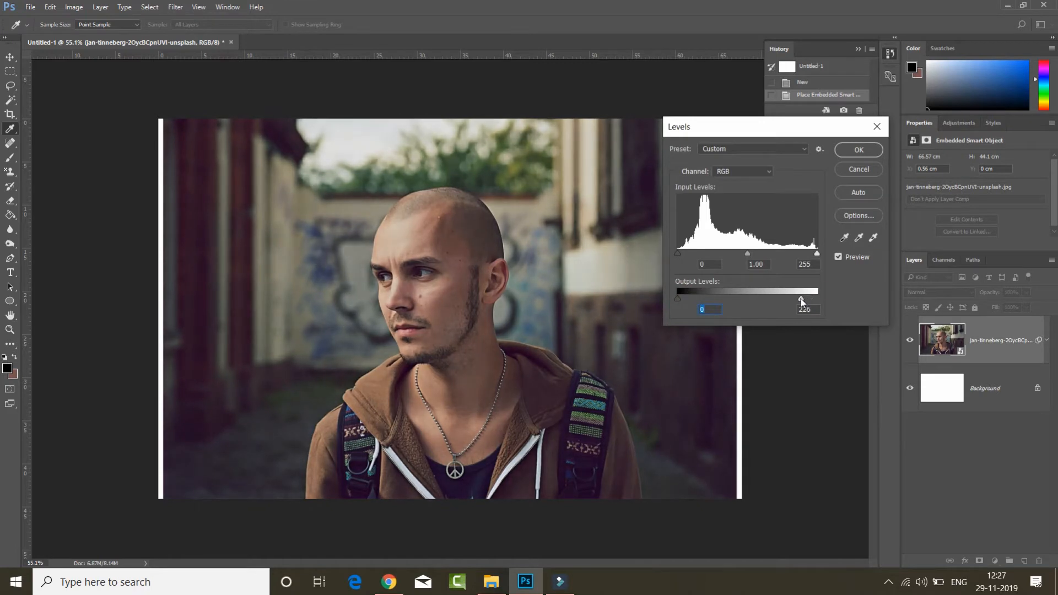
click(863, 153)
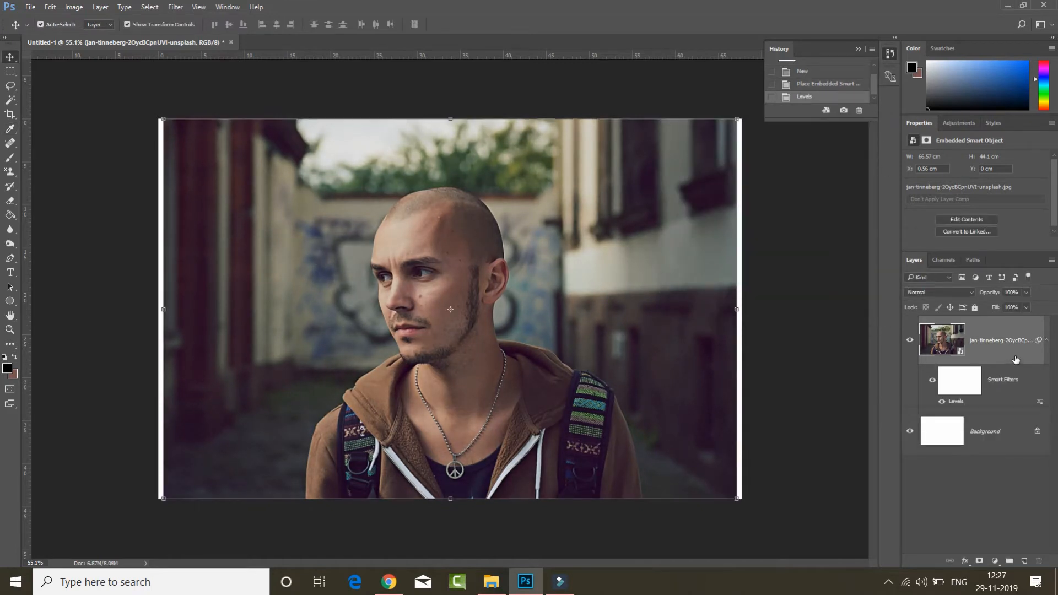
- Flip the portrait horizontally with a free transform
click(736, 311)
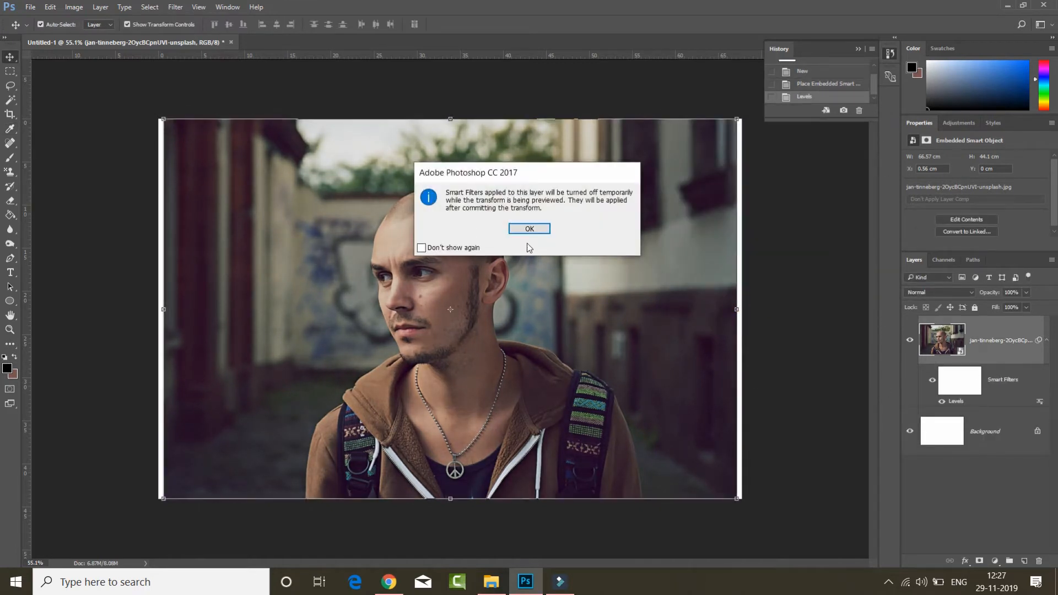
click(533, 229)
right_click(666, 282)
click(711, 446)
click(376, 24)
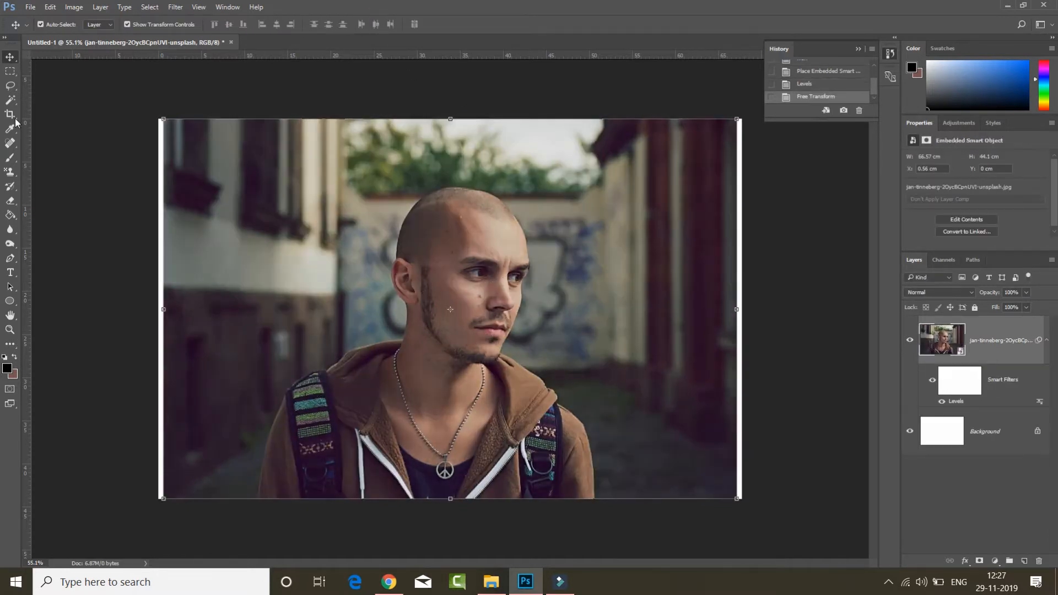
- Select the man with the Quick Selection tool, refine the selection around his ear and eye, and add a layer mask from it
right_click(10, 99)
click(55, 98)
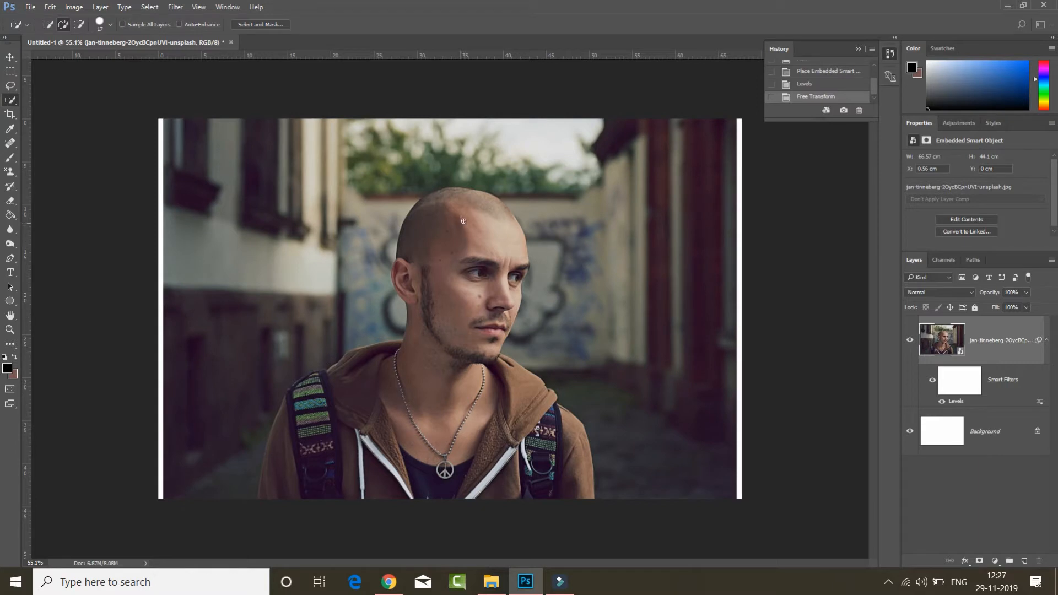
mouse_move(449, 227)
mouse_down()
mouse_move(440, 322)
mouse_move(406, 276)
mouse_move(396, 385)
mouse_move(358, 441)
mouse_move(301, 398)
mouse_move(505, 409)
mouse_move(569, 458)
mouse_move(490, 469)
mouse_move(388, 454)
mouse_move(453, 332)
mouse_up()
mouse_move(387, 301)
alt+mouse_down()
mouse_move(400, 321)
mouse_move(394, 279)
mouse_move(403, 319)
mouse_move(382, 267)
alt+mouse_up()
alt+click(387, 271)
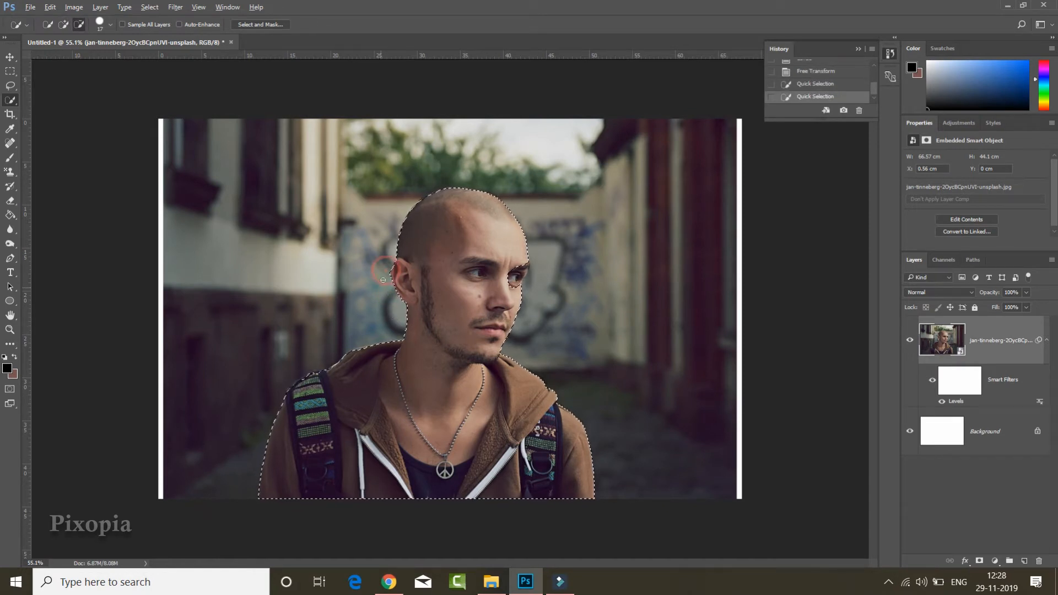
drag(516, 260, 518, 278)
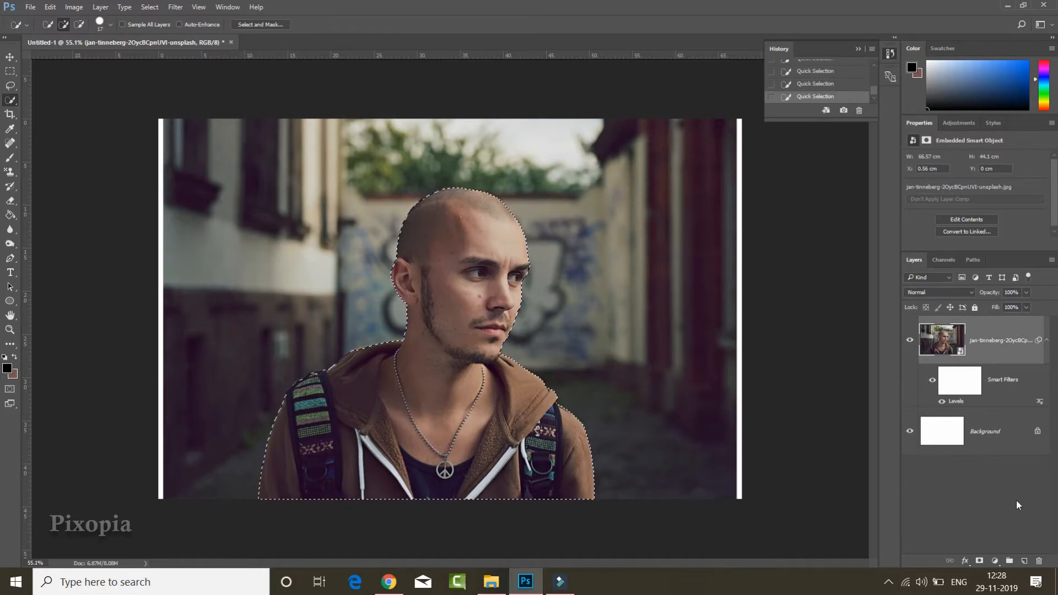
click(978, 560)
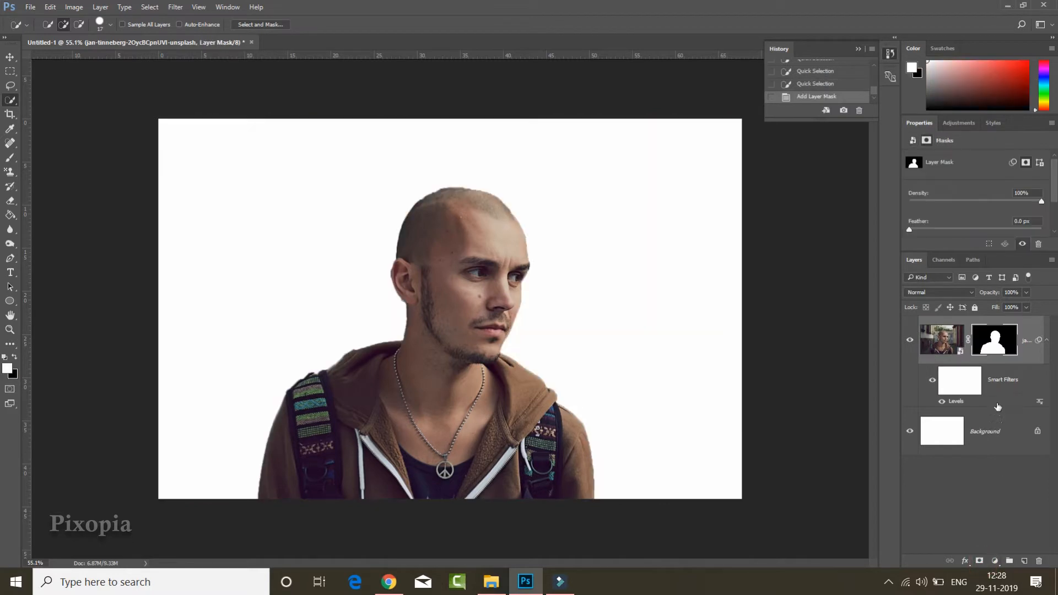
- Add a gradient fill layer directly above the Background layer using a black to dark grey gradient preset
click(1006, 423)
click(995, 561)
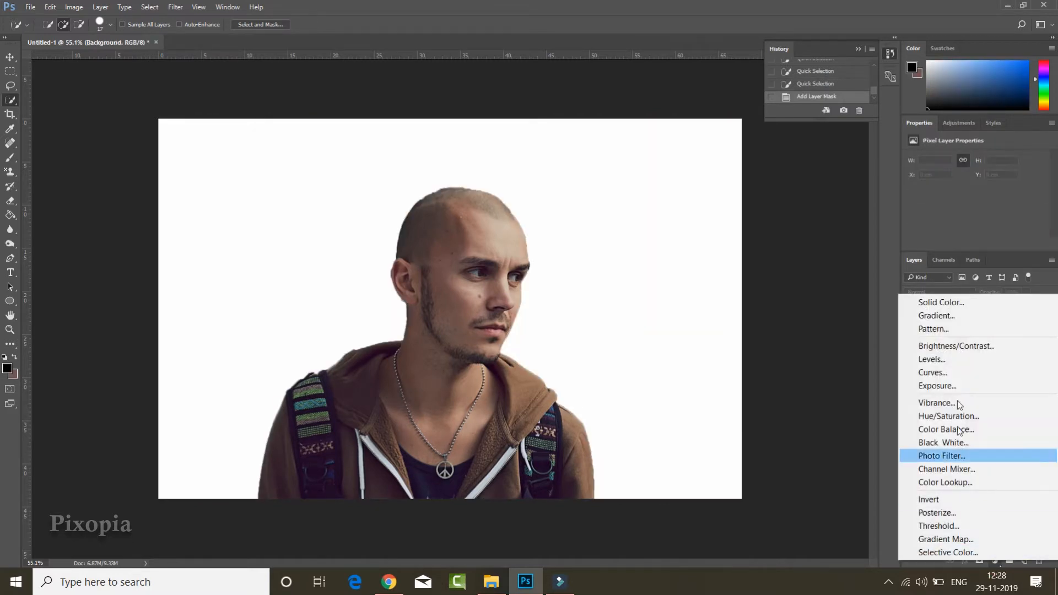
click(952, 312)
click(831, 84)
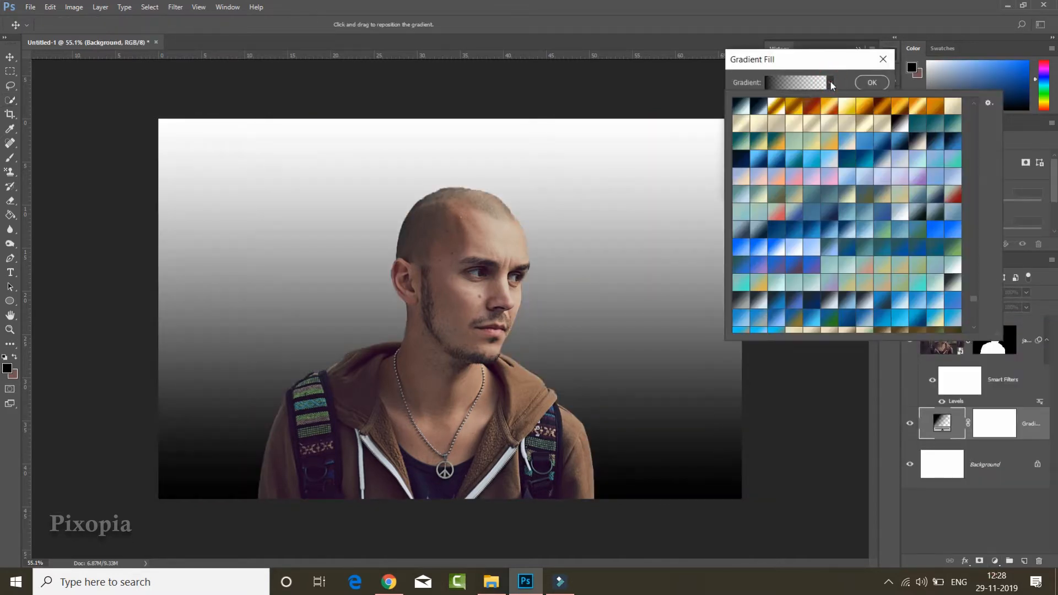
scroll(900, 246, up, 1)
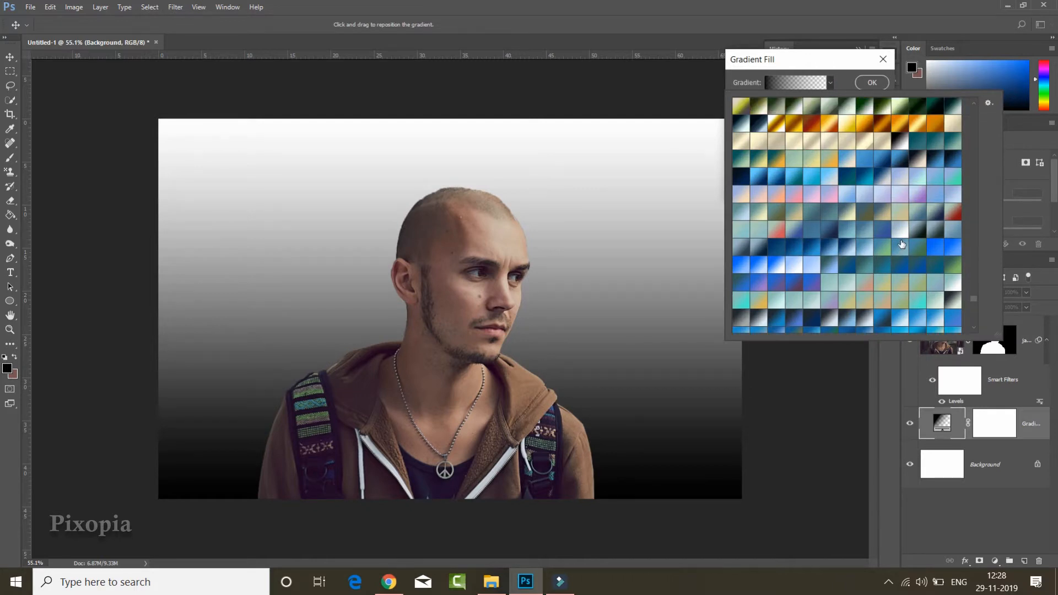
scroll(901, 244, up, 10)
drag(974, 292, 980, 257)
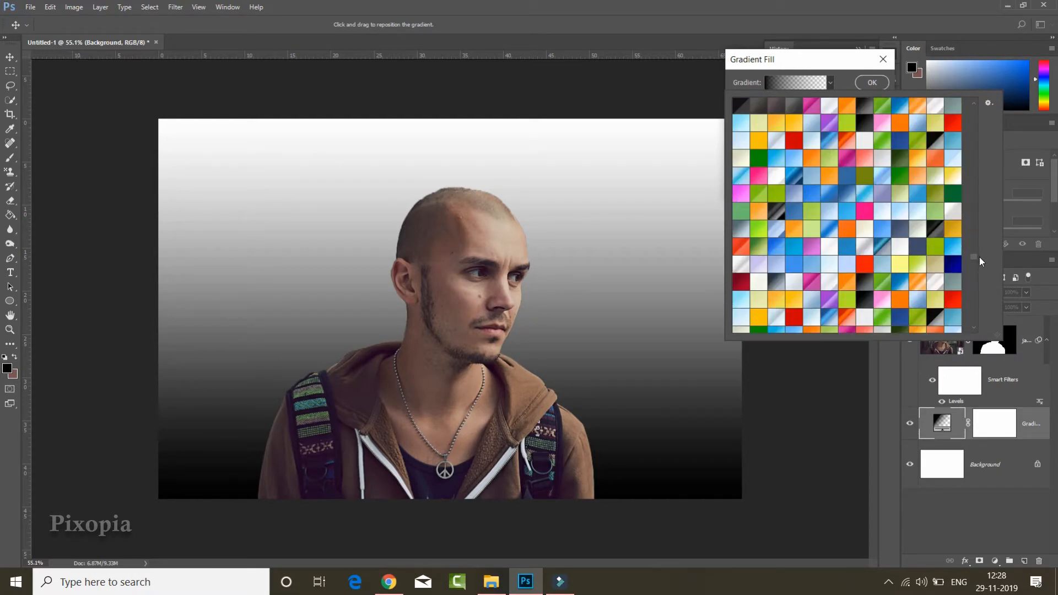
click(864, 303)
click(769, 62)
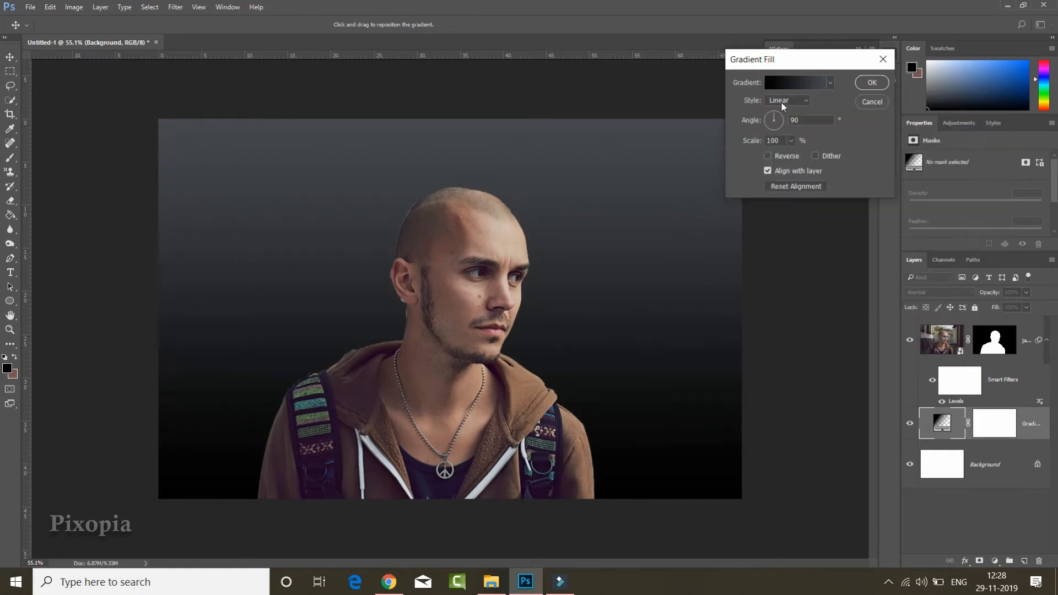
- Set the gradient fill to Radial style, reversed, with a scale of about 364%
click(781, 101)
click(777, 109)
click(766, 155)
drag(759, 144, 856, 138)
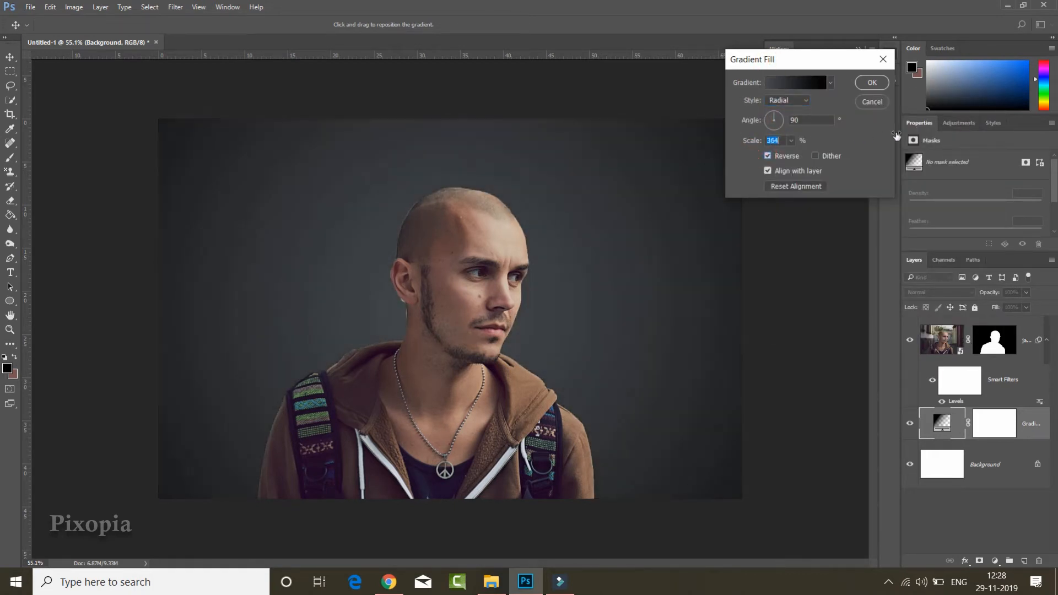
click(871, 82)
- Refine the edge of the portrait's layer mask in Select and Mask with Shift Edge at -70% and a slight feather
click(990, 349)
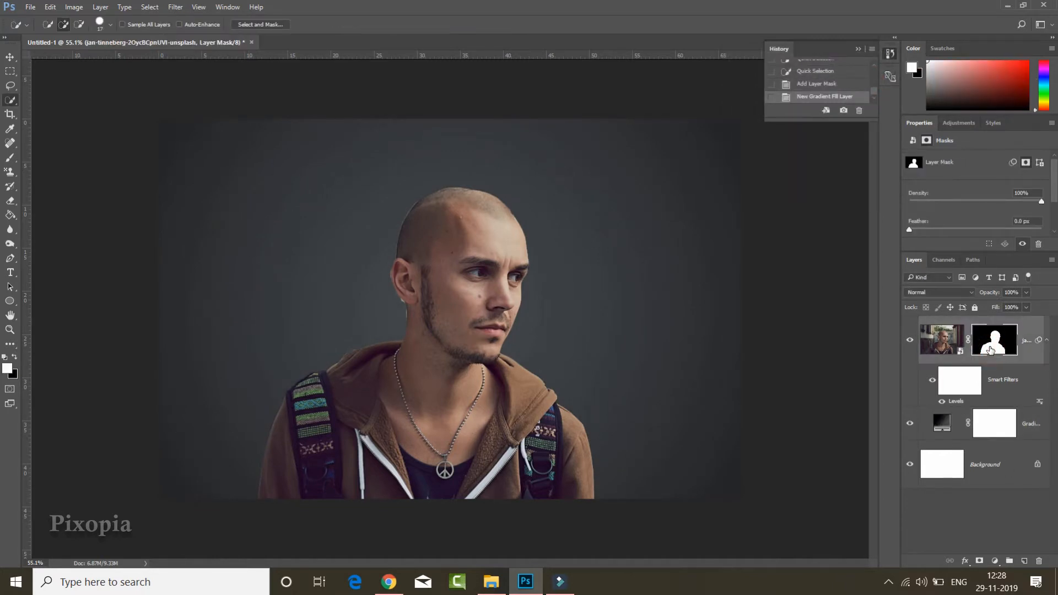
double_click(991, 347)
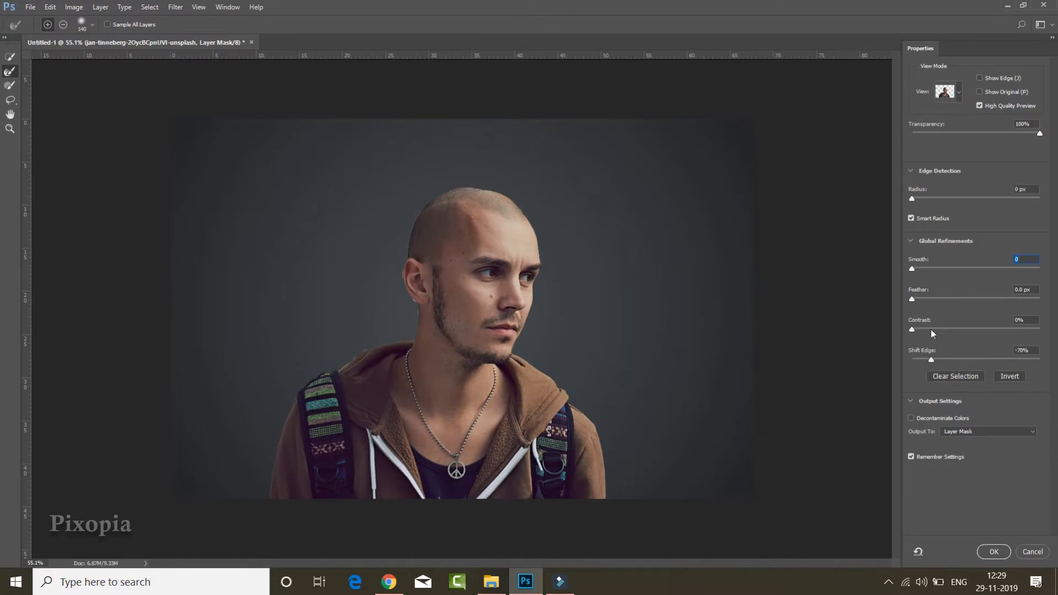
drag(918, 300, 925, 298)
click(1001, 551)
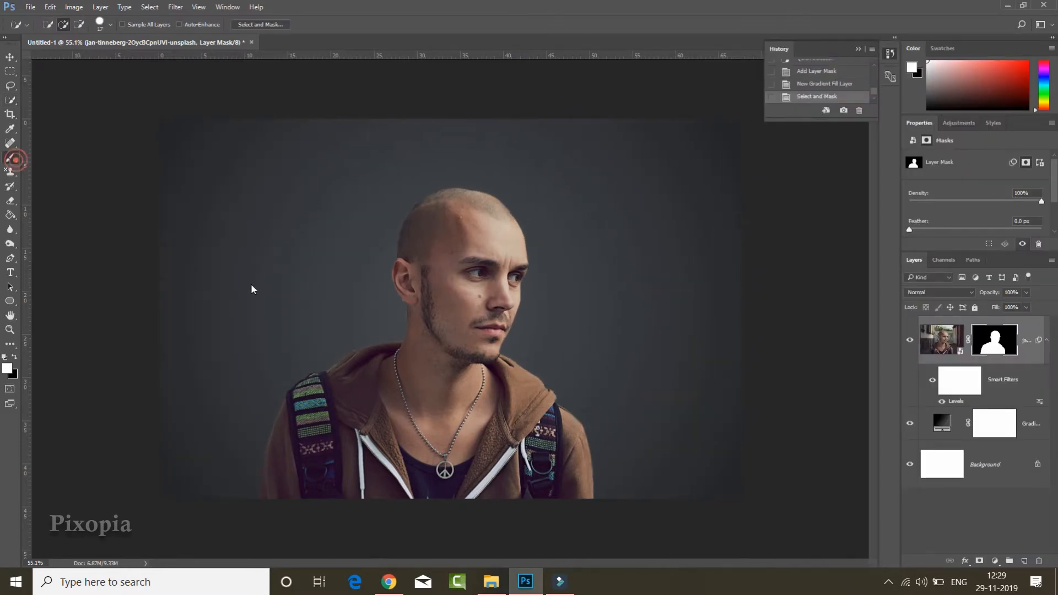
- Paint black on the portrait's layer mask with the Brush tool to clean up leftover background beside the man's ear
click(16, 159)
scroll(404, 299, up, 3)
drag(379, 313, 350, 319)
click(382, 302)
key(x)
click(380, 304)
click(380, 304)
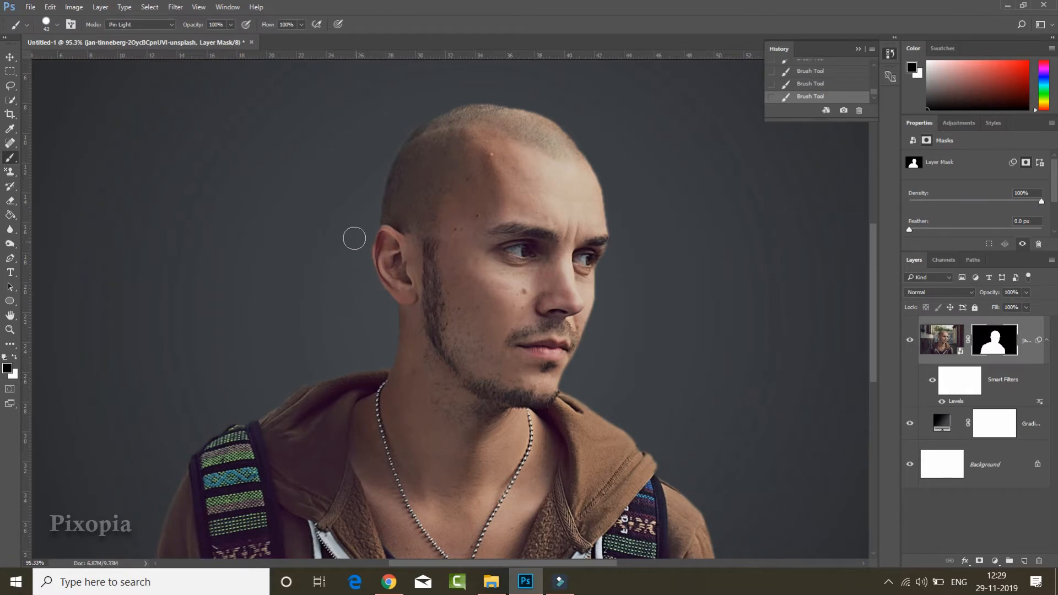
drag(356, 238, 355, 250)
- Move the masked portrait toward the left side of the canvas
scroll(358, 288, down, 5)
click(10, 57)
drag(488, 274, 355, 280)
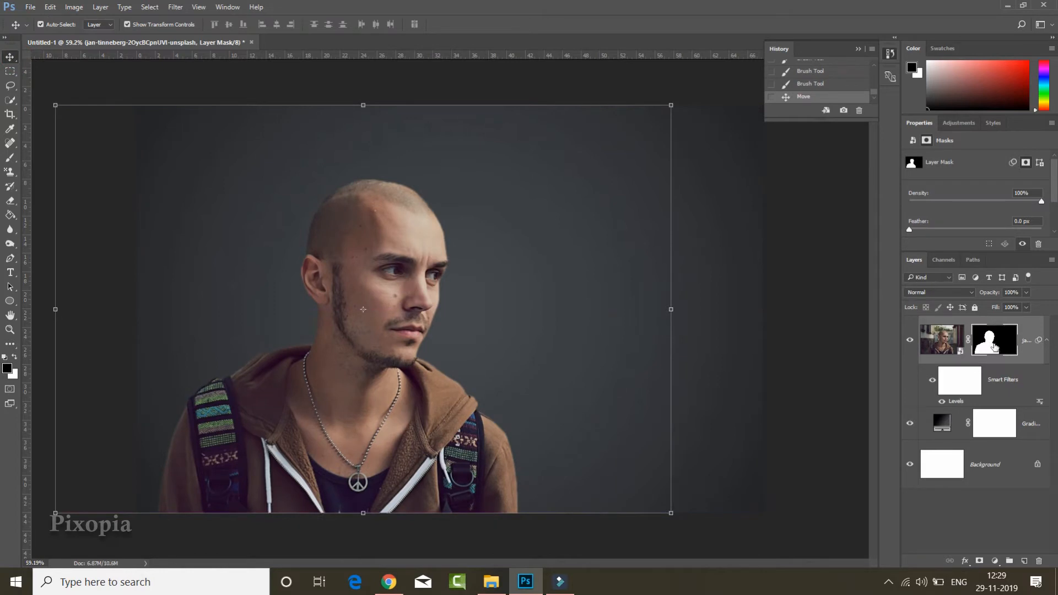
- Duplicate the masked portrait layer, load its mask as a selection, and copy the cut-out man onto a new layer
key(ctrl+j)
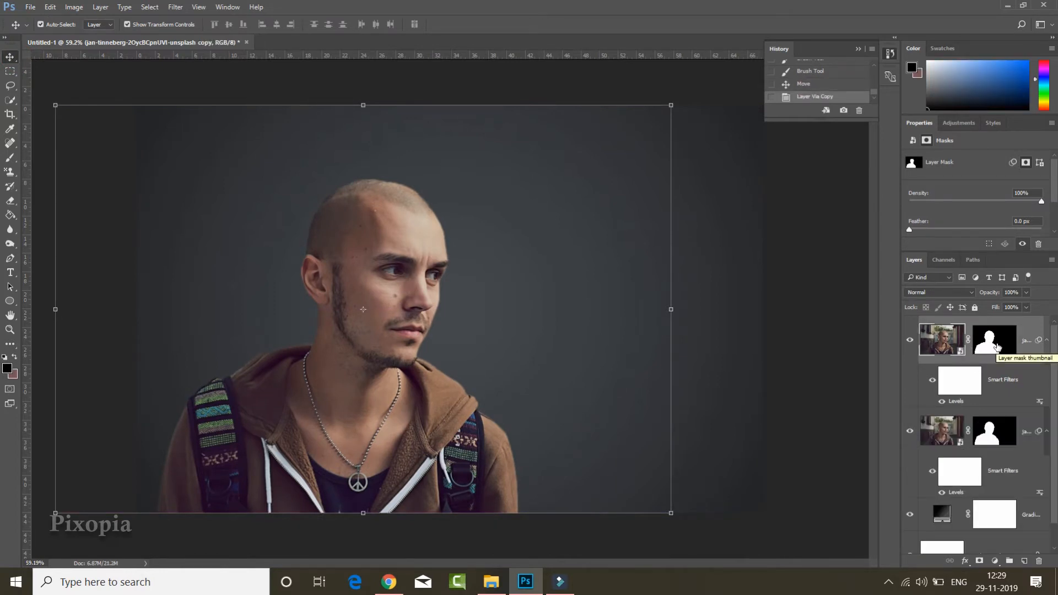
click(998, 345)
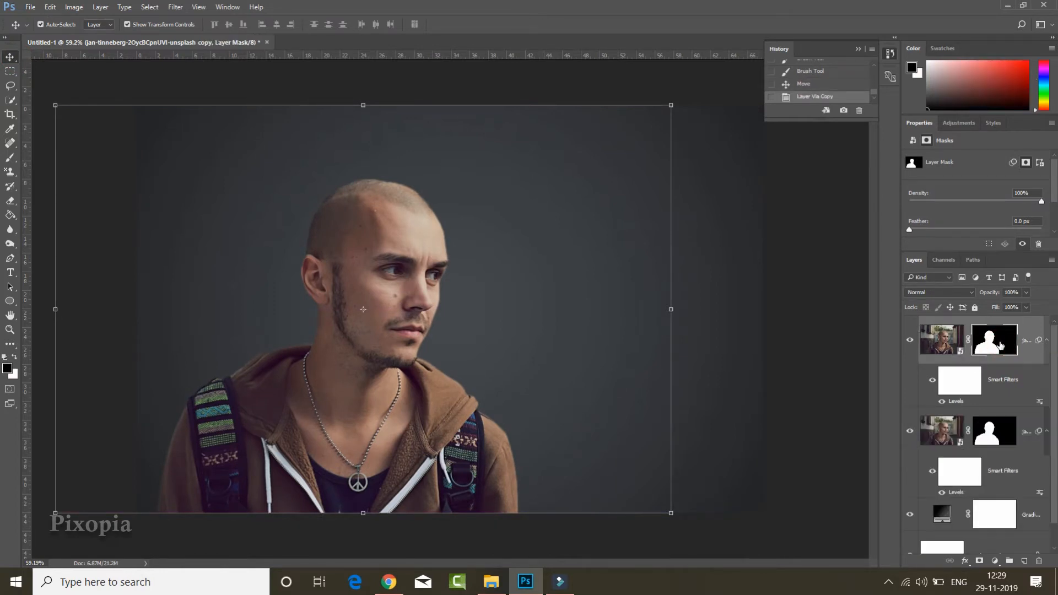
ctrl+click(1001, 342)
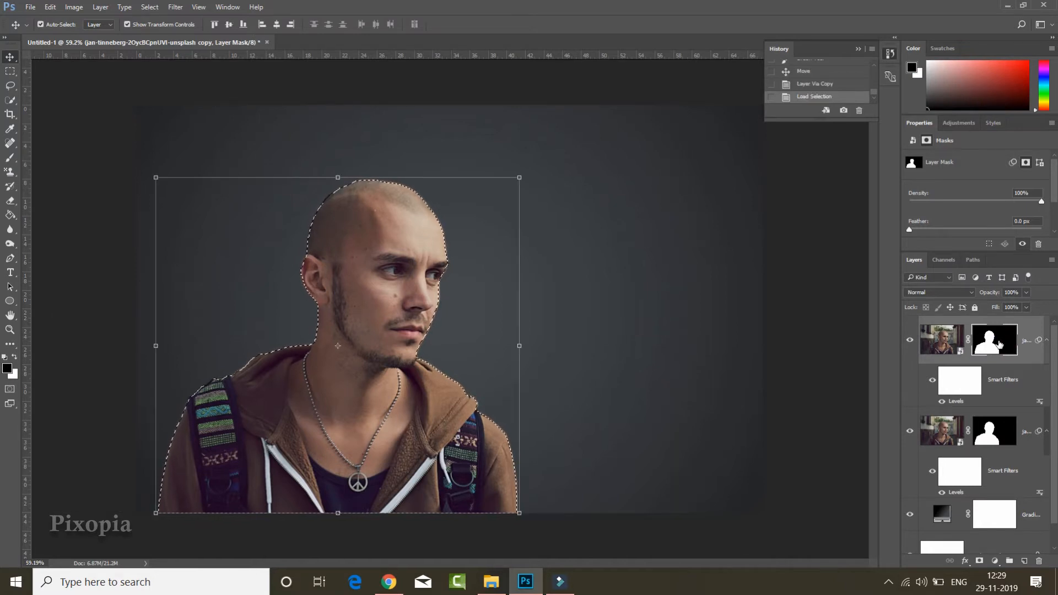
key(ctrl+j)
key(ctrl+z)
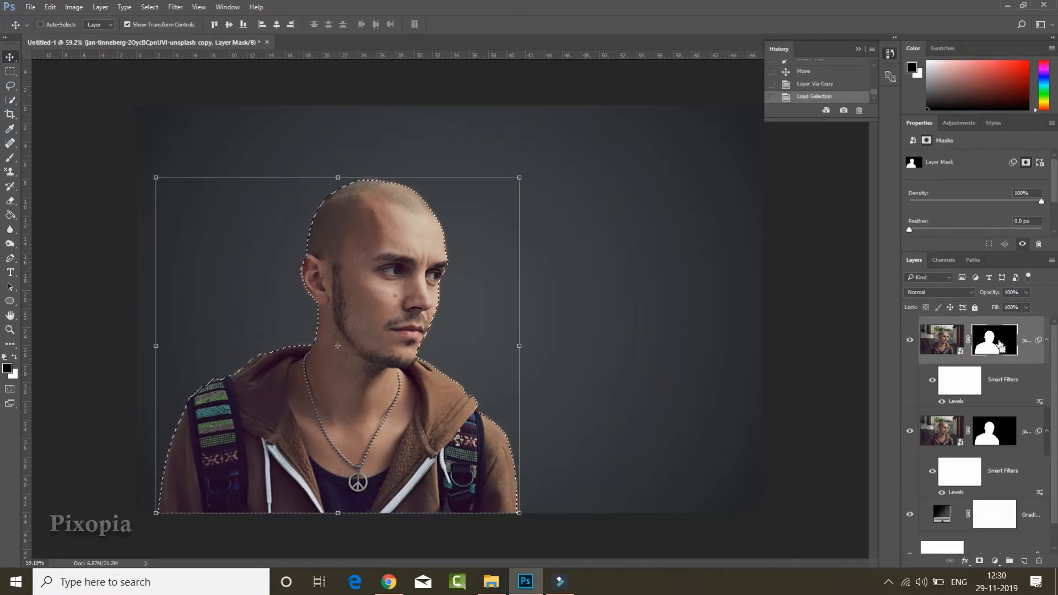
click(943, 344)
key(ctrl+j)
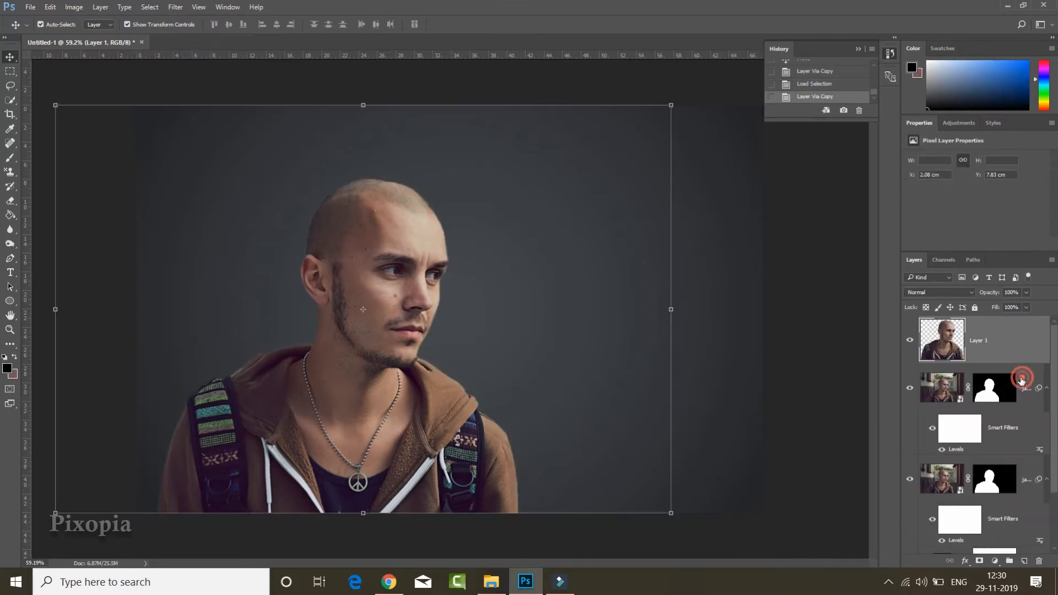
- Delete the duplicated portrait layer and hide the original masked portrait layer beneath the cut-out
click(1020, 380)
key(Delete)
mouse_move(378, 243)
mouse_down()
mouse_move(398, 222)
mouse_move(378, 244)
mouse_up()
click(910, 389)
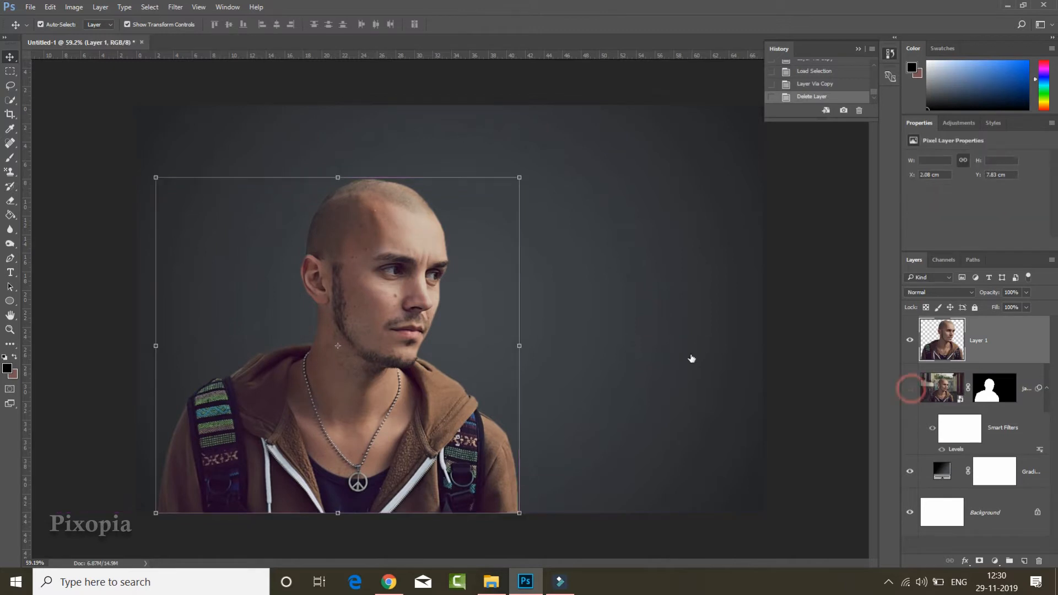
click(12, 60)
drag(410, 265, 412, 265)
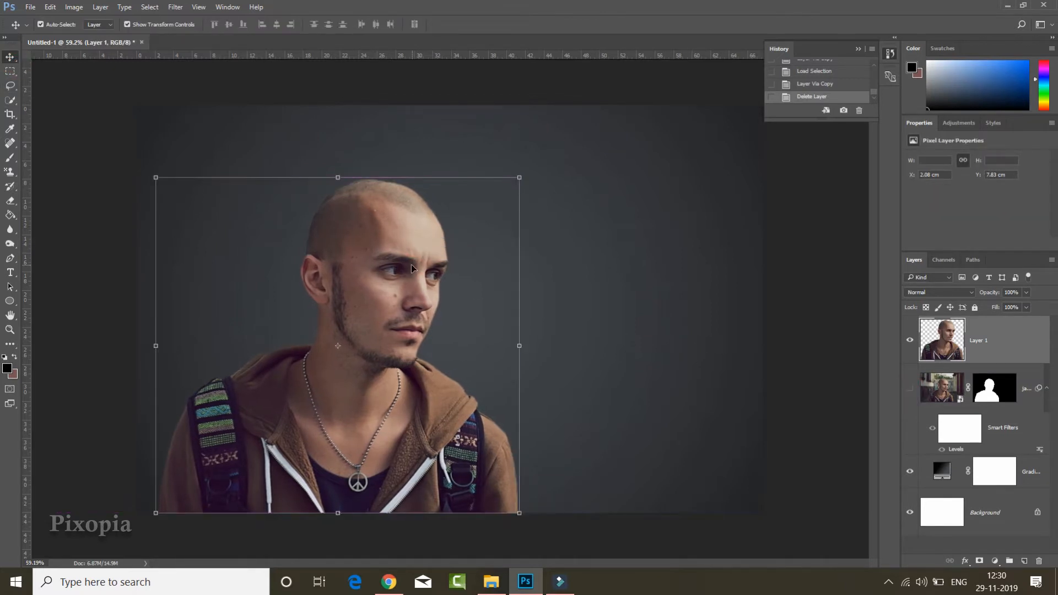
- Start a Pen tool shape outline on the man's face, curving from the forehead down the cheek to the jaw
click(10, 263)
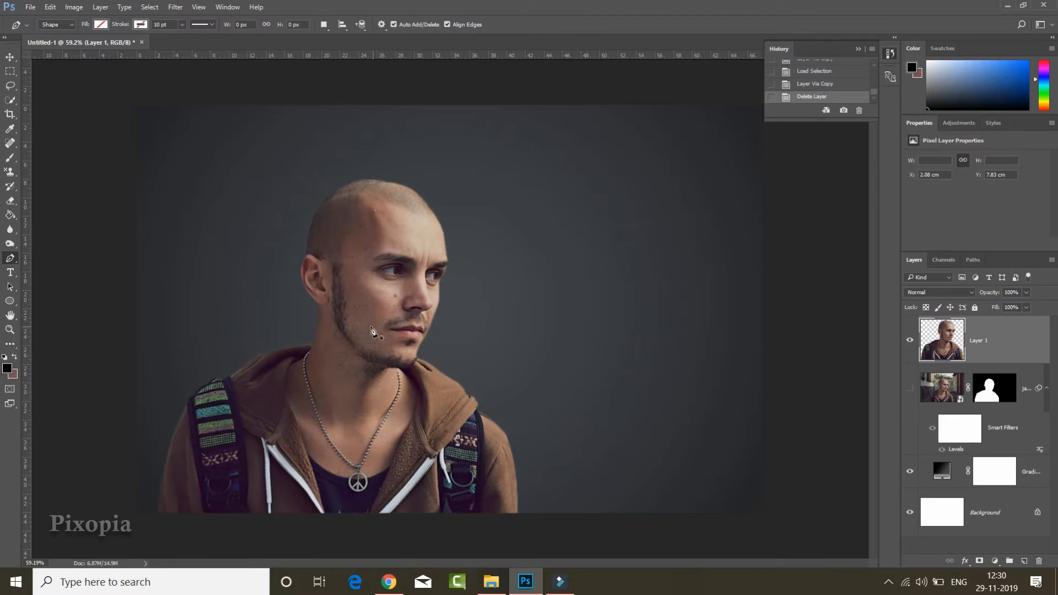
click(382, 228)
drag(370, 323, 386, 361)
click(355, 294)
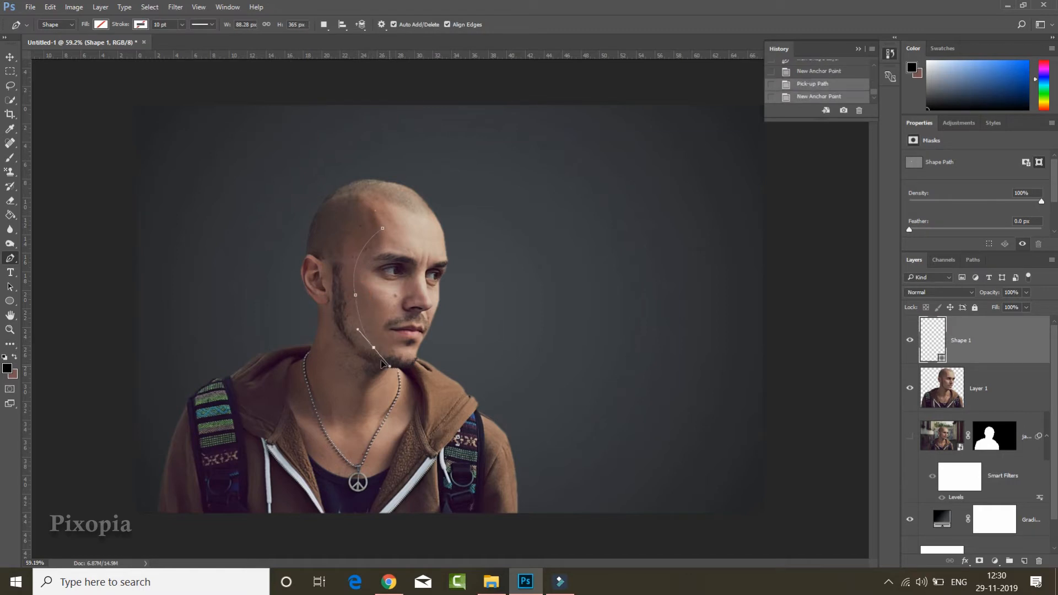
click(373, 347)
click(411, 361)
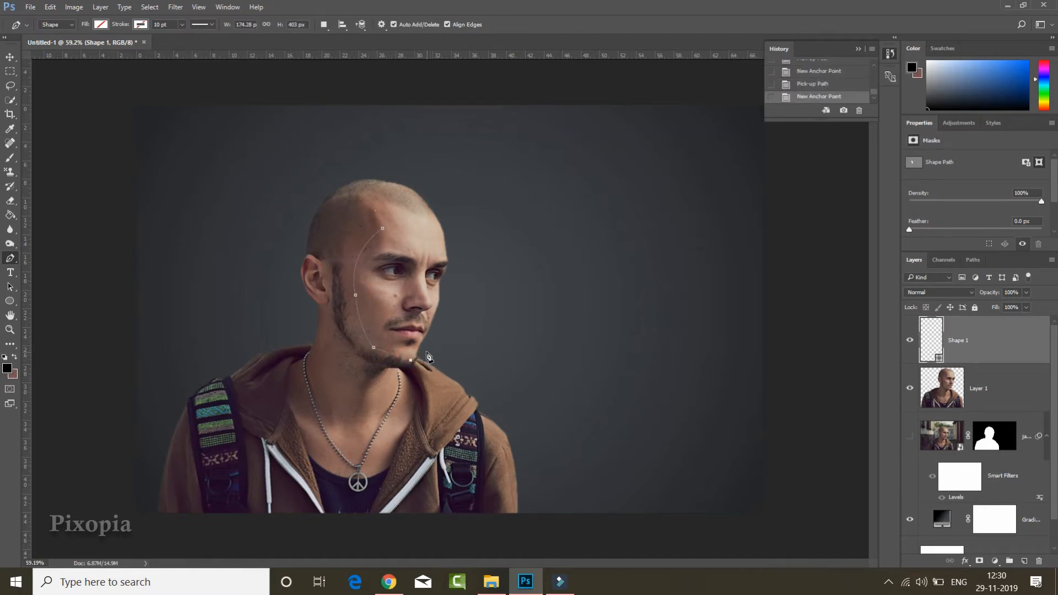
key(ctrl+z)
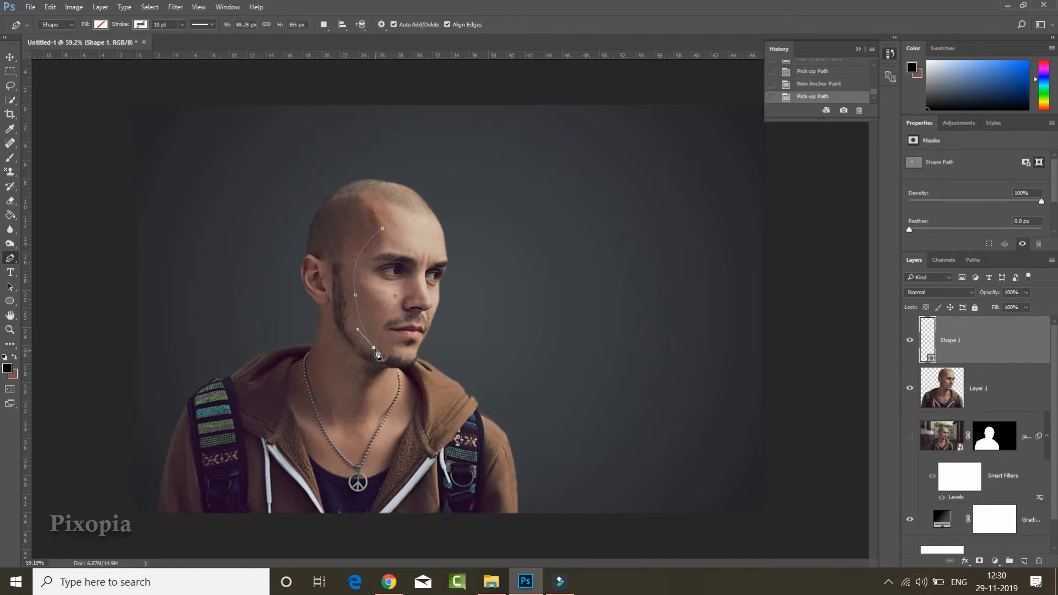
- Continue the face outline along the chin, carry it around outside the face's front, and close it at the forehead
click(374, 348)
drag(415, 359, 434, 357)
click(416, 359)
click(439, 341)
click(455, 309)
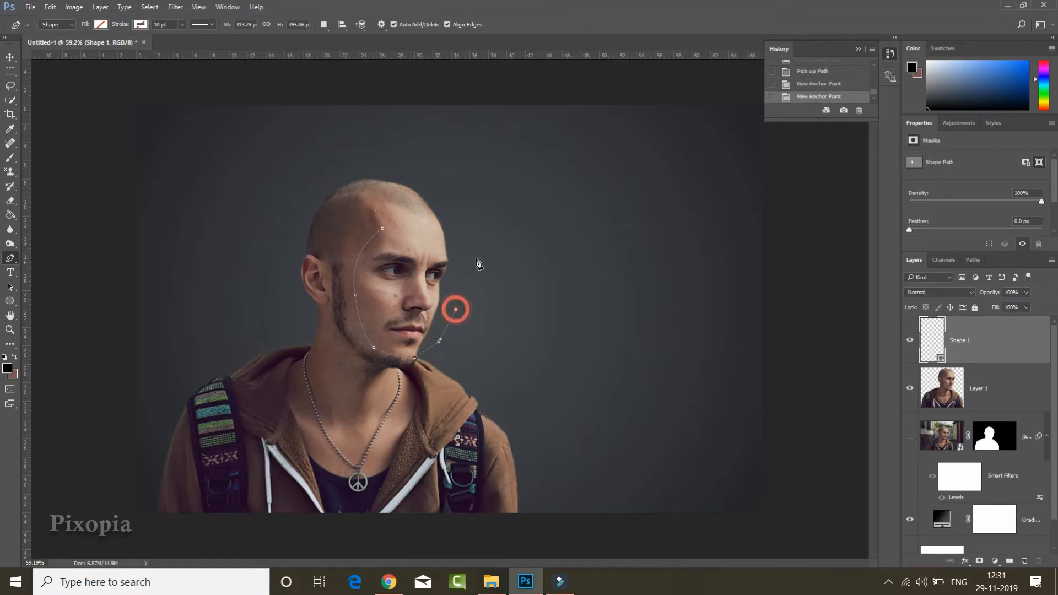
click(477, 259)
click(471, 242)
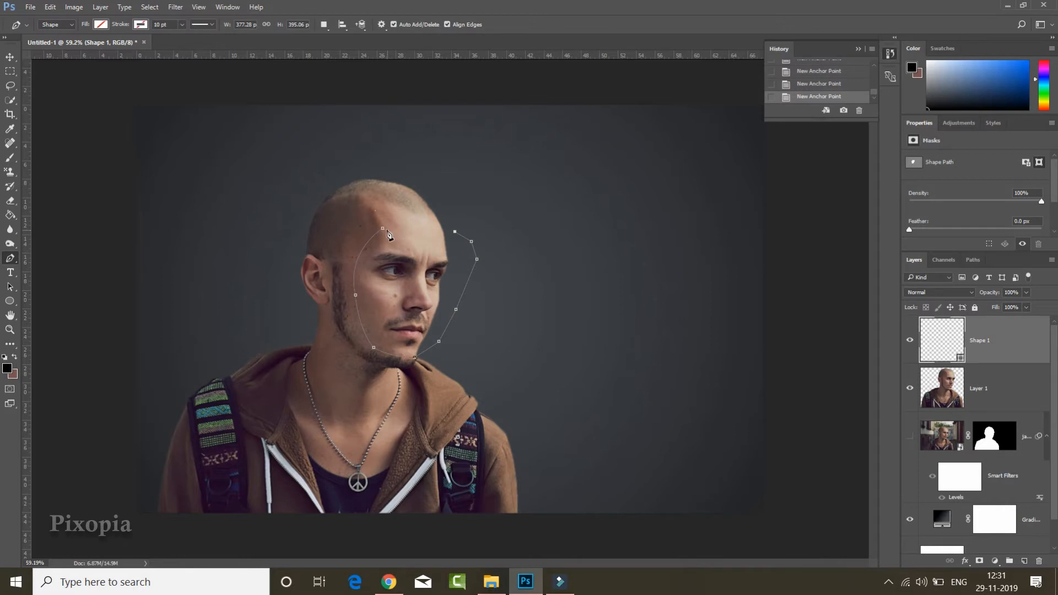
click(382, 228)
right_click(416, 234)
click(464, 288)
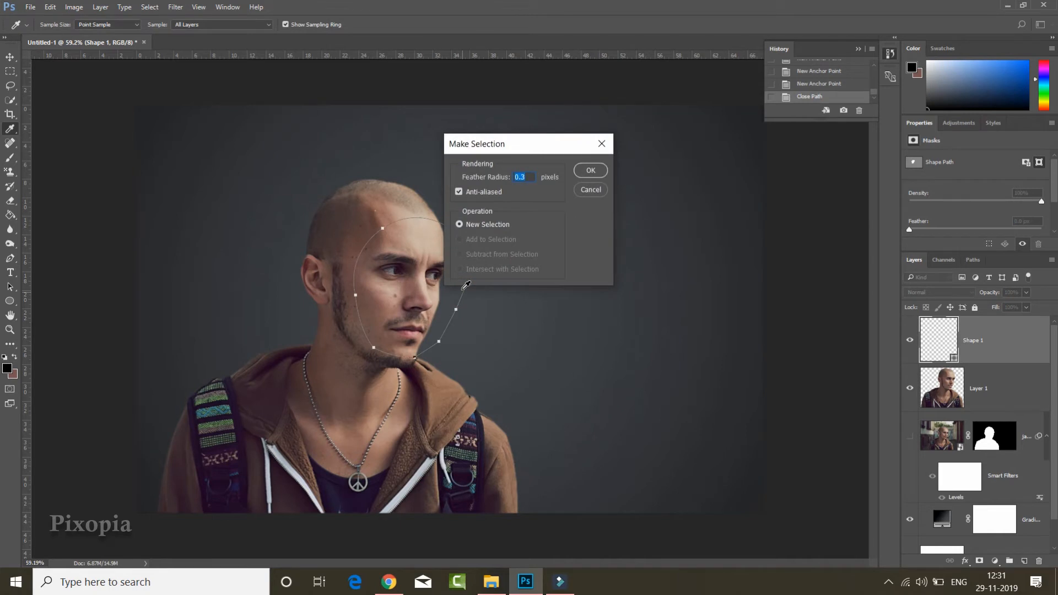
click(583, 191)
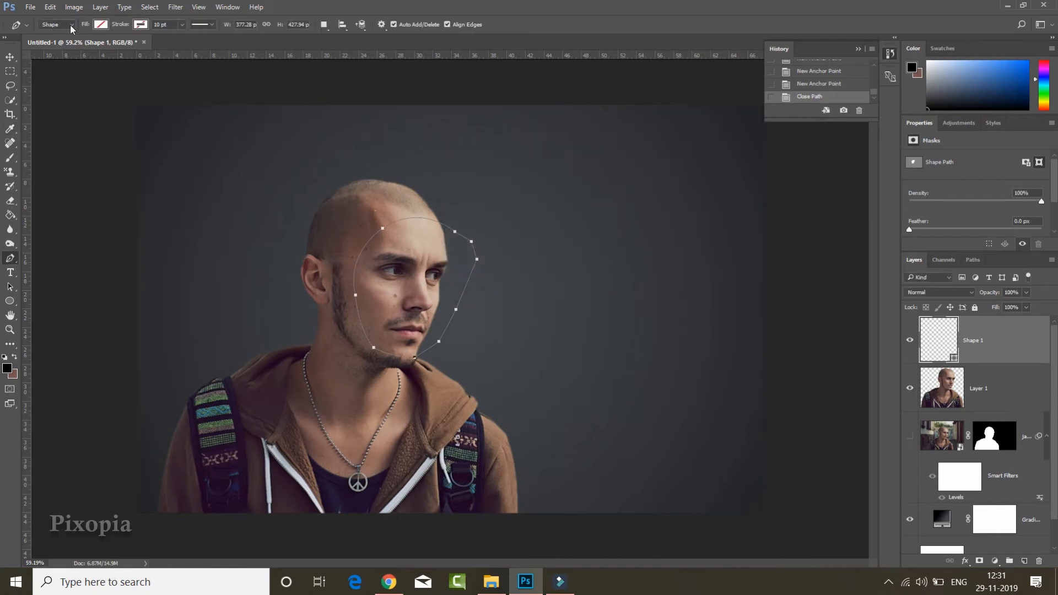
- Switch the Pen tool to Path mode and turn the closed face outline into a selection
key(p)
right_click(432, 238)
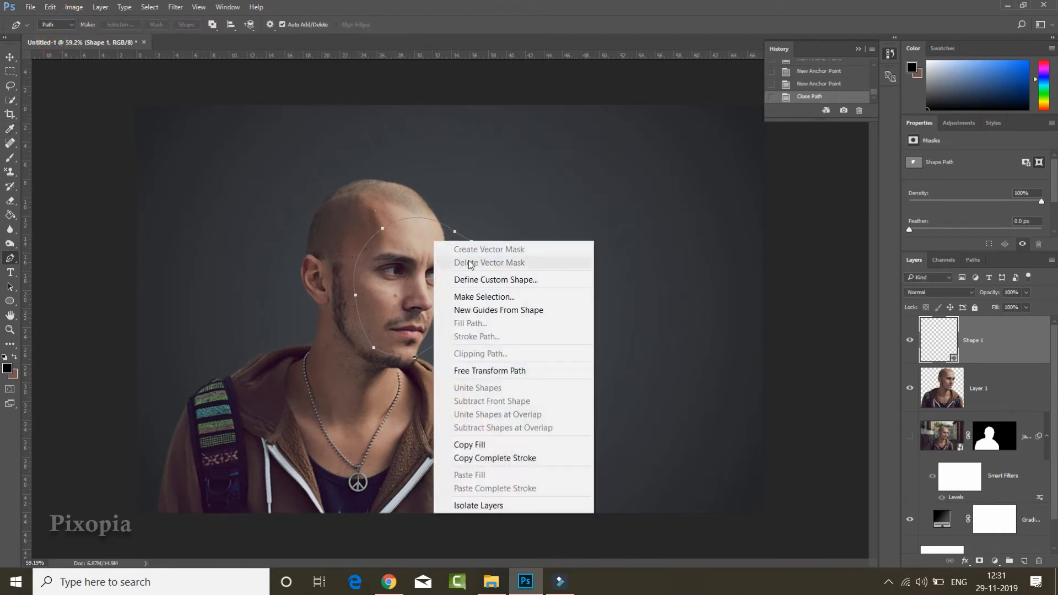
click(472, 298)
click(590, 170)
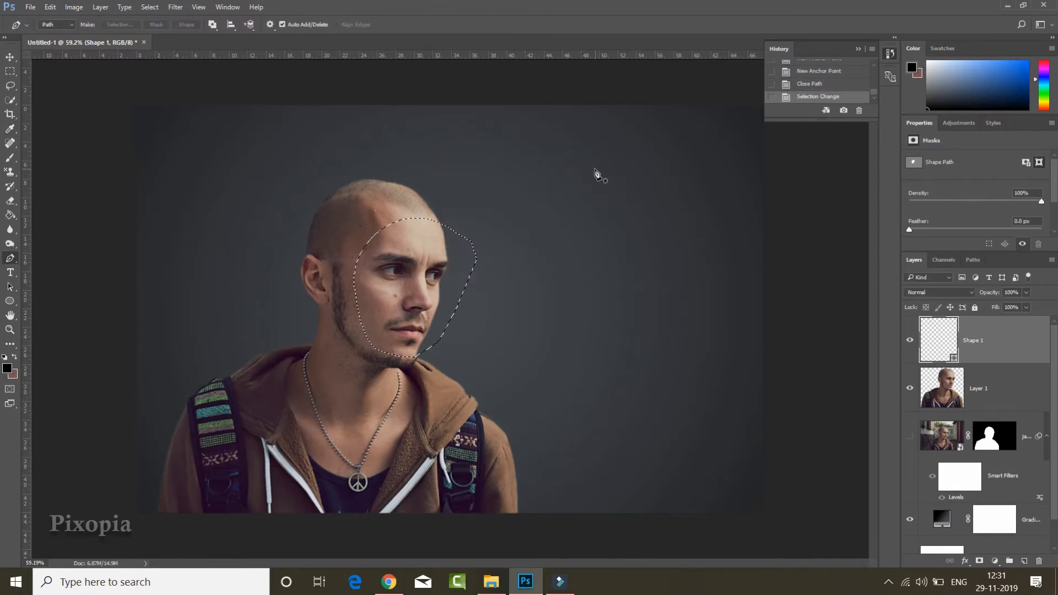
- Delete the face outline's shape layer while keeping the face selection active
click(14, 76)
right_click(386, 240)
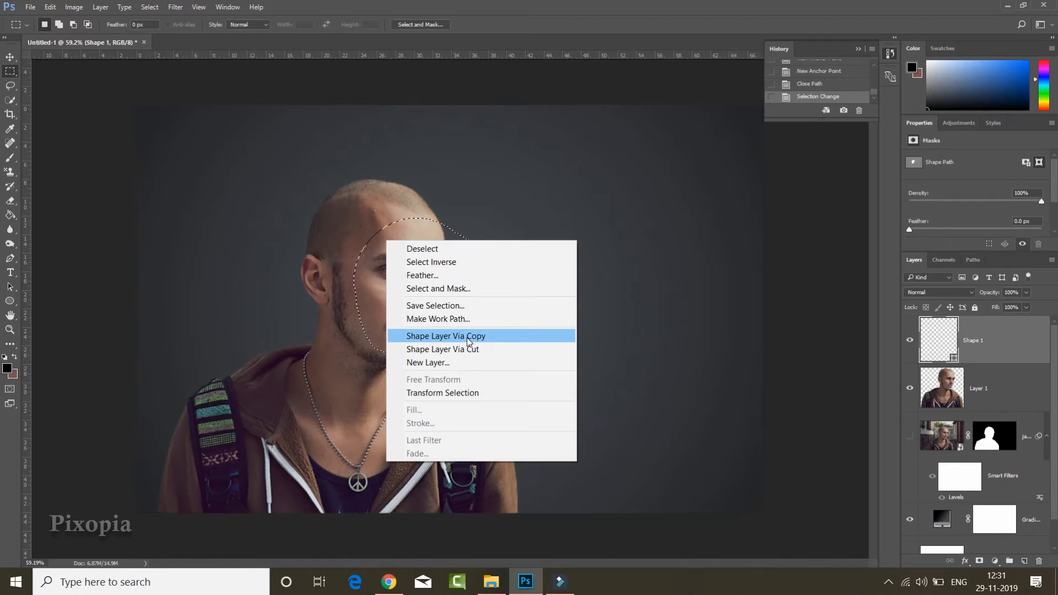
click(1016, 335)
click(1038, 561)
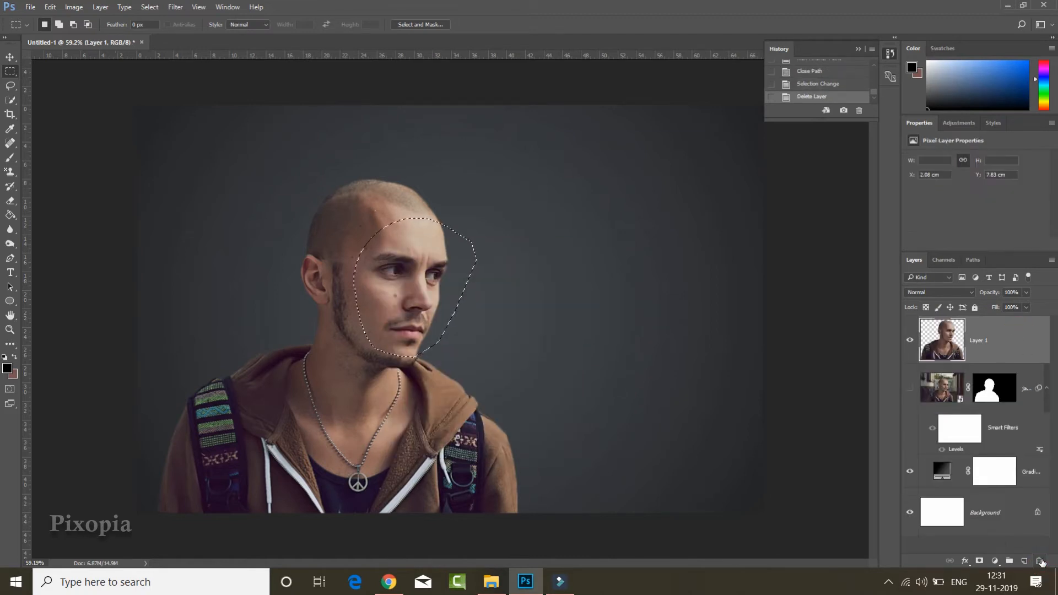
click(1023, 559)
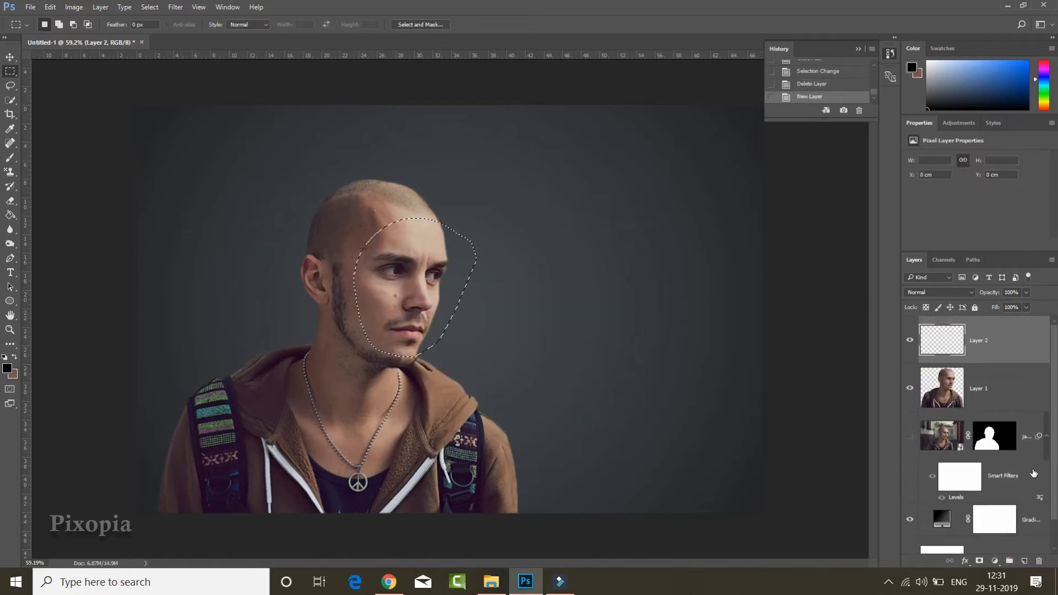
click(1039, 561)
- Cut the selected face area from the man onto its own layer and move it to the right of the head
right_click(417, 247)
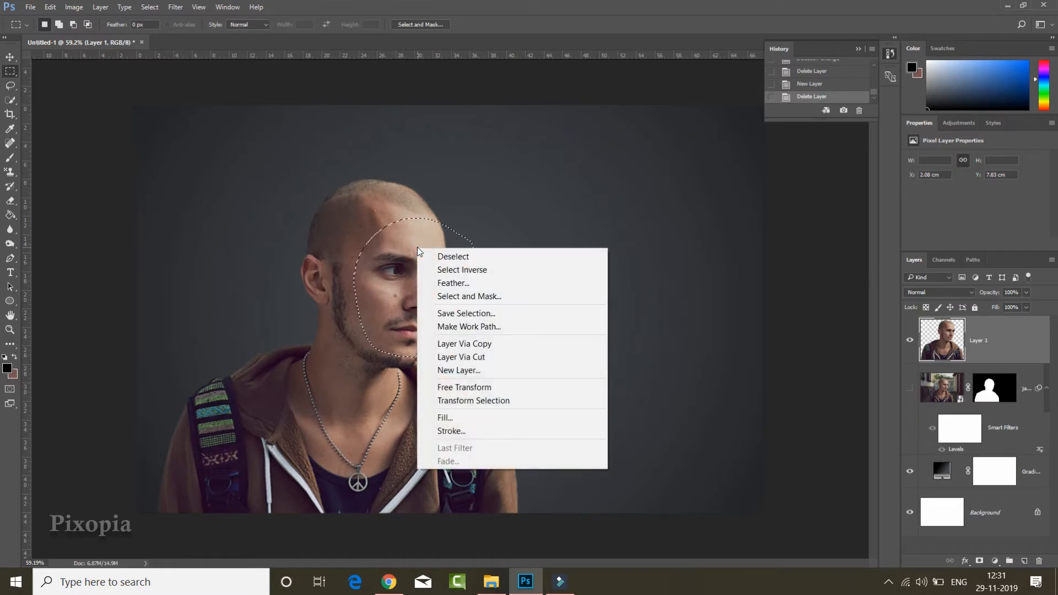
click(485, 355)
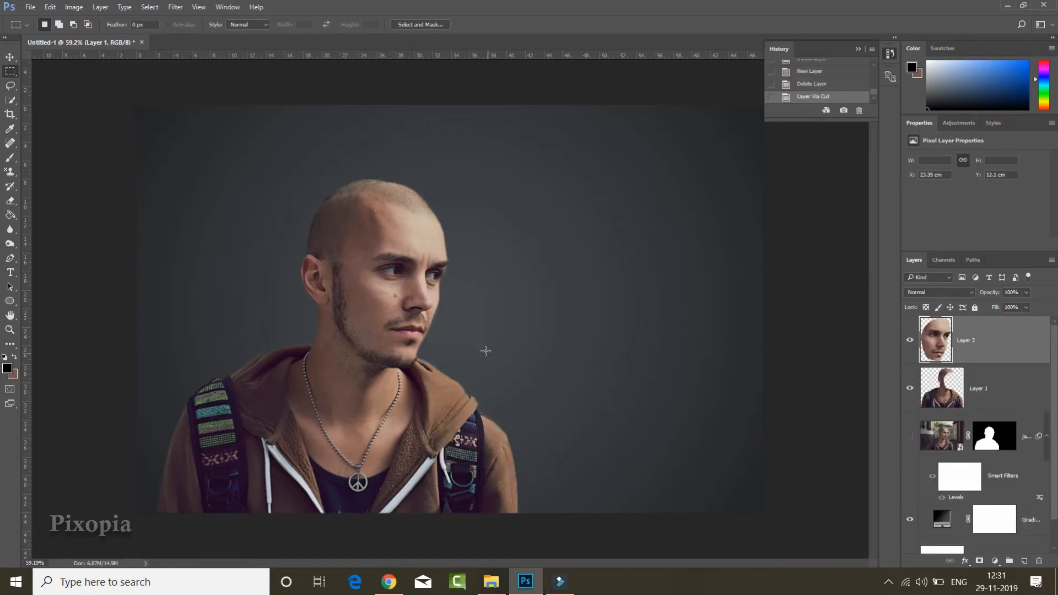
click(10, 57)
drag(428, 250, 584, 264)
- Add an empty layer directly beneath the cut-out man and swap the foreground and background colors
click(1000, 387)
click(1018, 435)
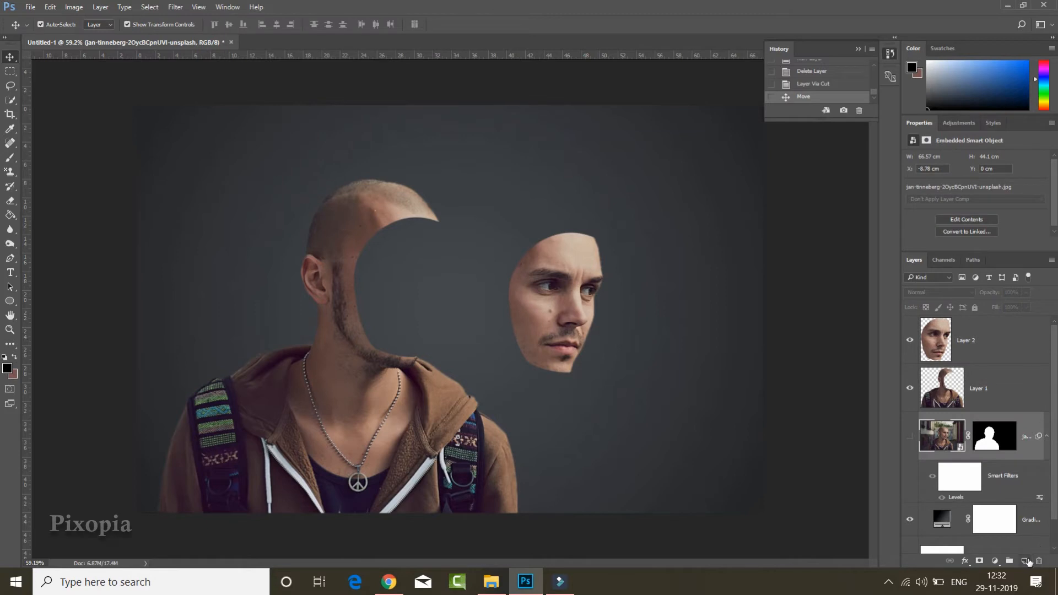
click(1027, 561)
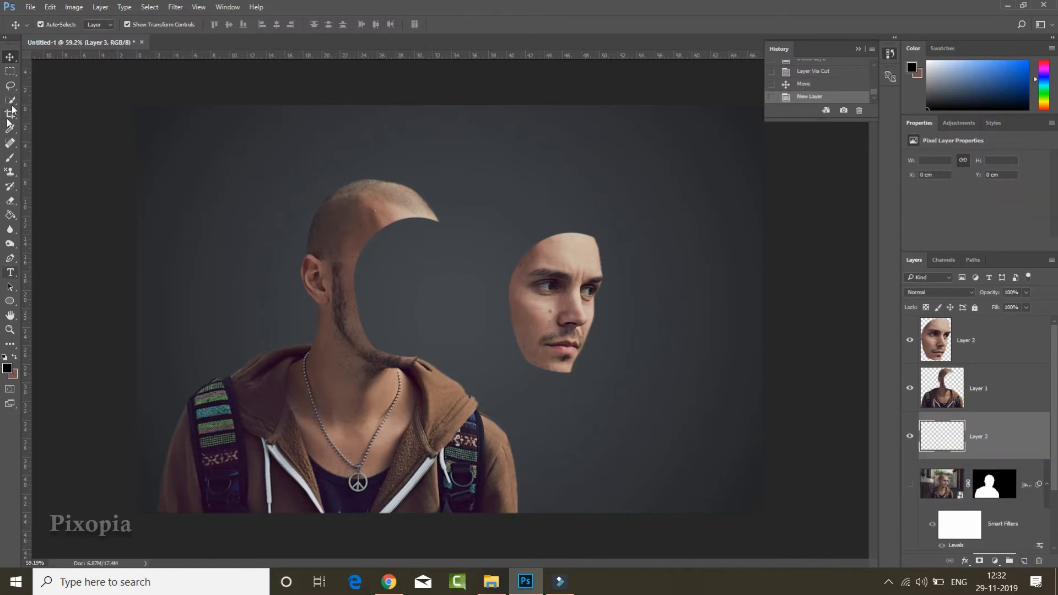
click(17, 359)
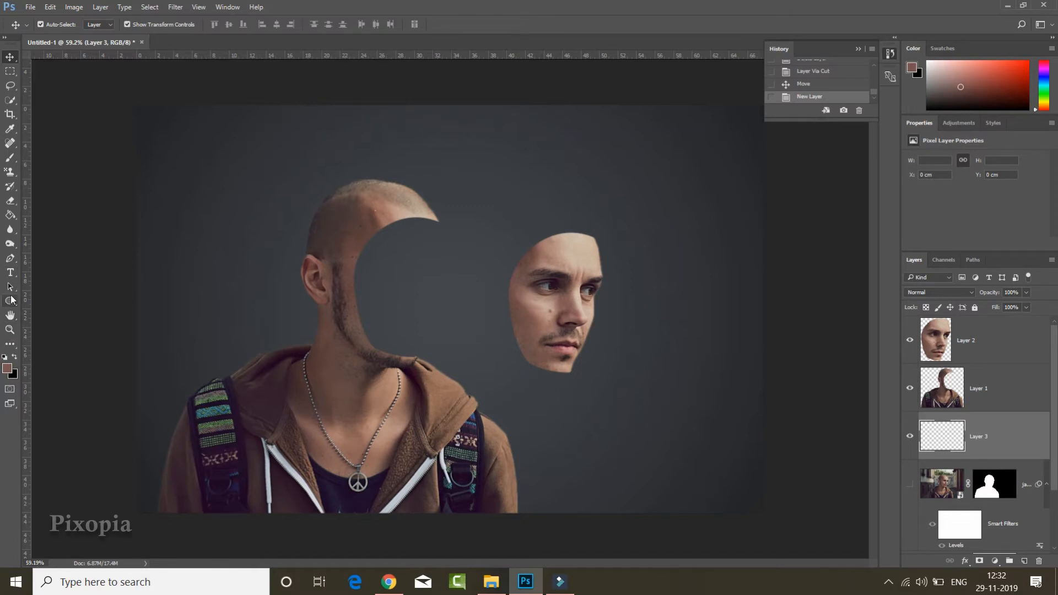
- Set the Pen tool to Shape mode with the recently used reddish-brown color as its fill
click(10, 258)
click(55, 24)
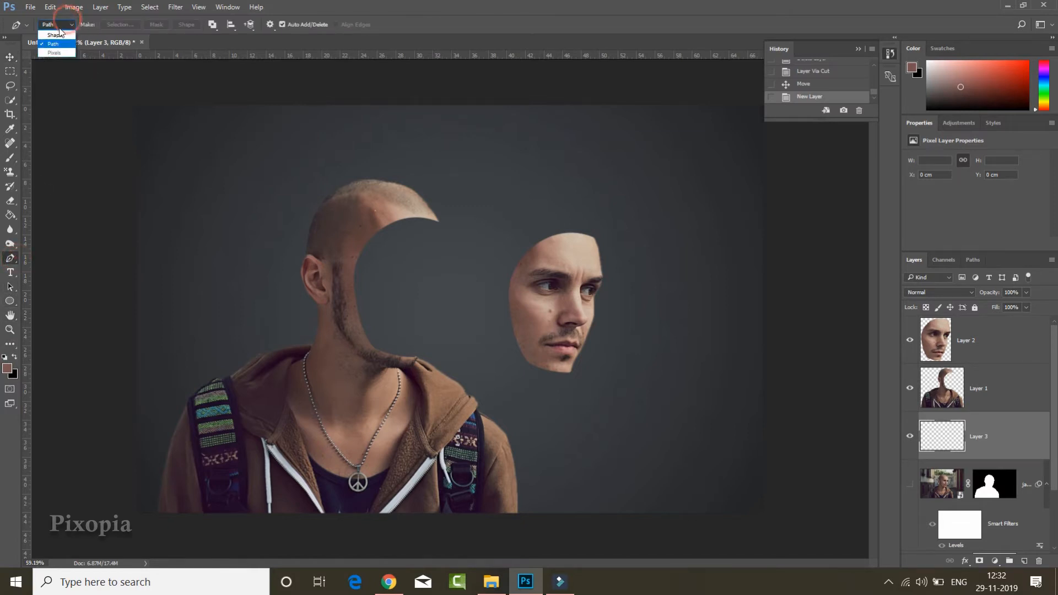
click(55, 35)
click(100, 25)
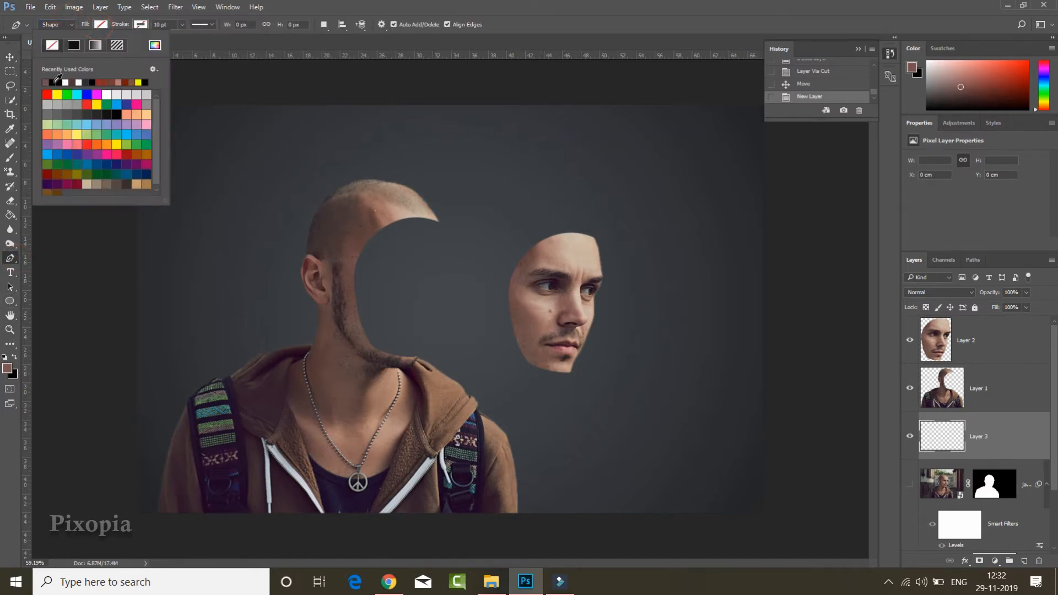
click(45, 82)
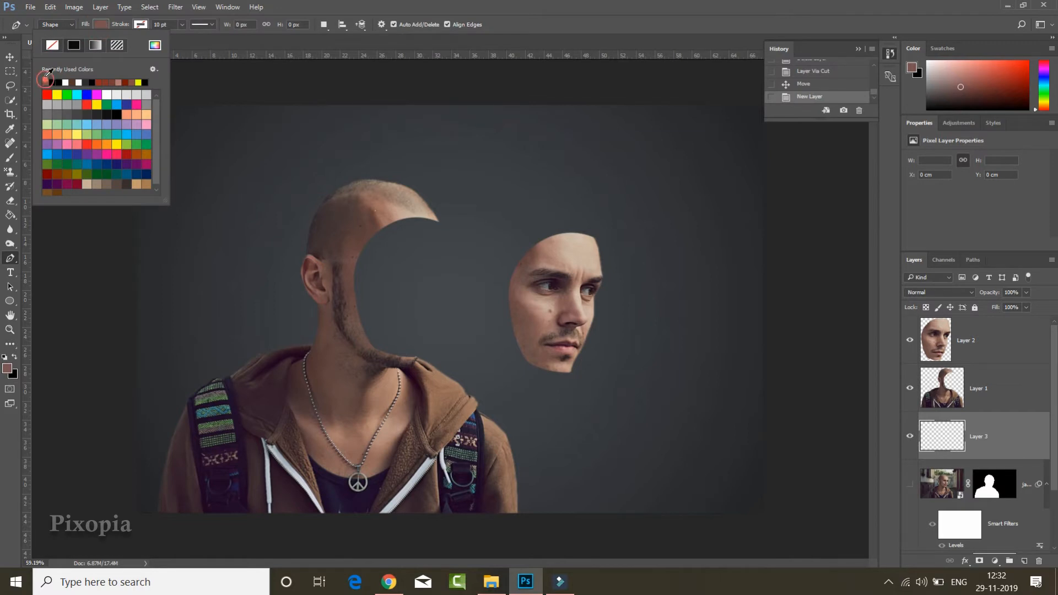
- Draw a closed crescent shape over the face opening, curving from forehead tip to chin and back behind the cut edge
click(432, 215)
click(439, 223)
drag(408, 348, 472, 431)
alt+click(408, 348)
click(416, 358)
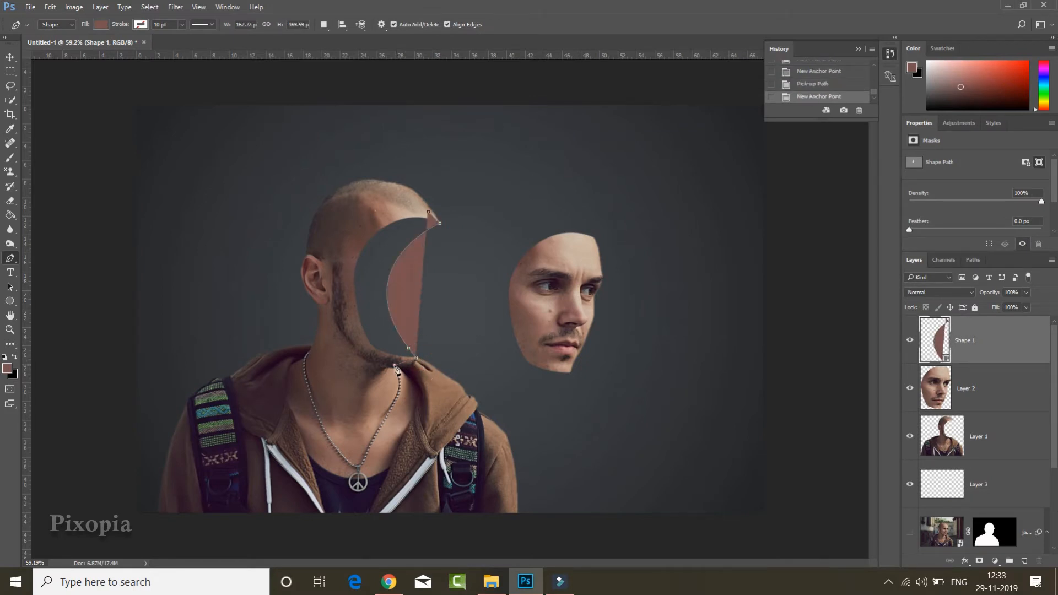
click(394, 365)
click(362, 351)
click(346, 316)
click(335, 243)
click(350, 230)
click(376, 216)
click(431, 215)
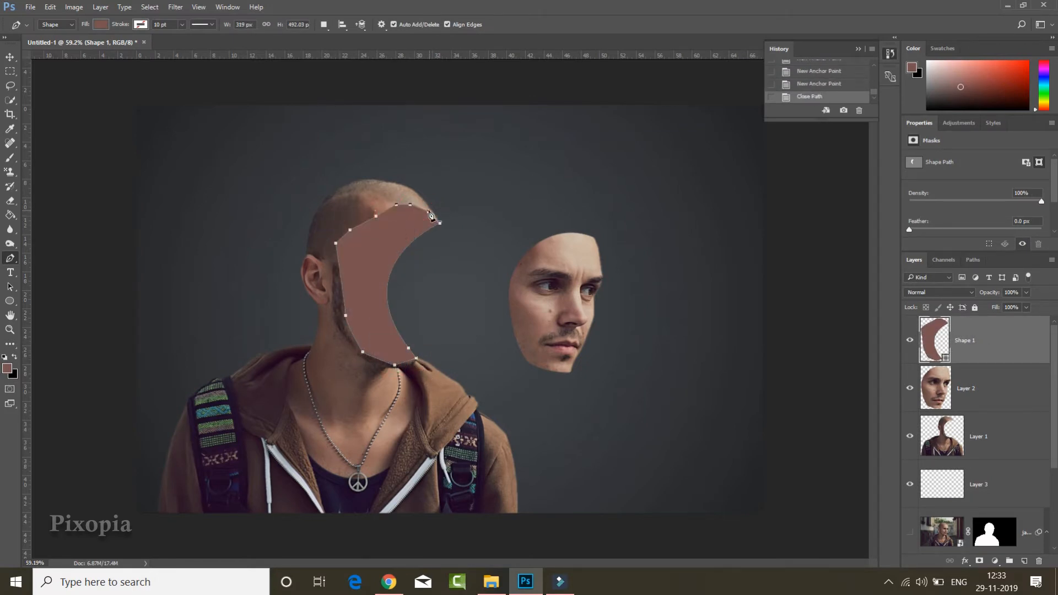
- Move the crescent shape layer below the cut-out man's layer
drag(1018, 350, 1012, 447)
key(v)
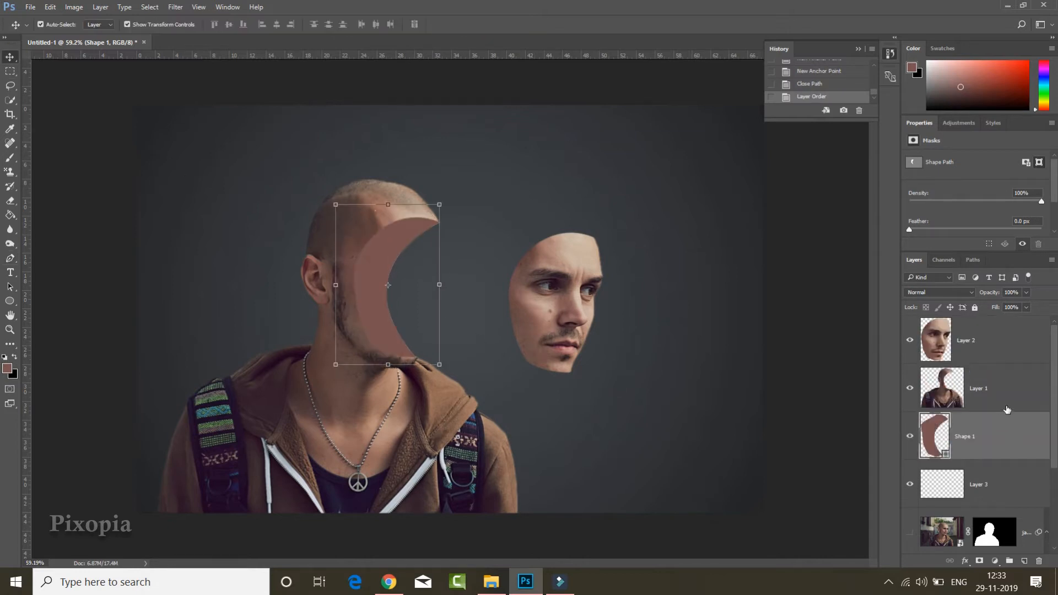
- Apply a smooth Inner Bevel to the cut-out man's layer with depth 240%, size 7 px and soften 6 px
click(1007, 409)
double_click(1016, 379)
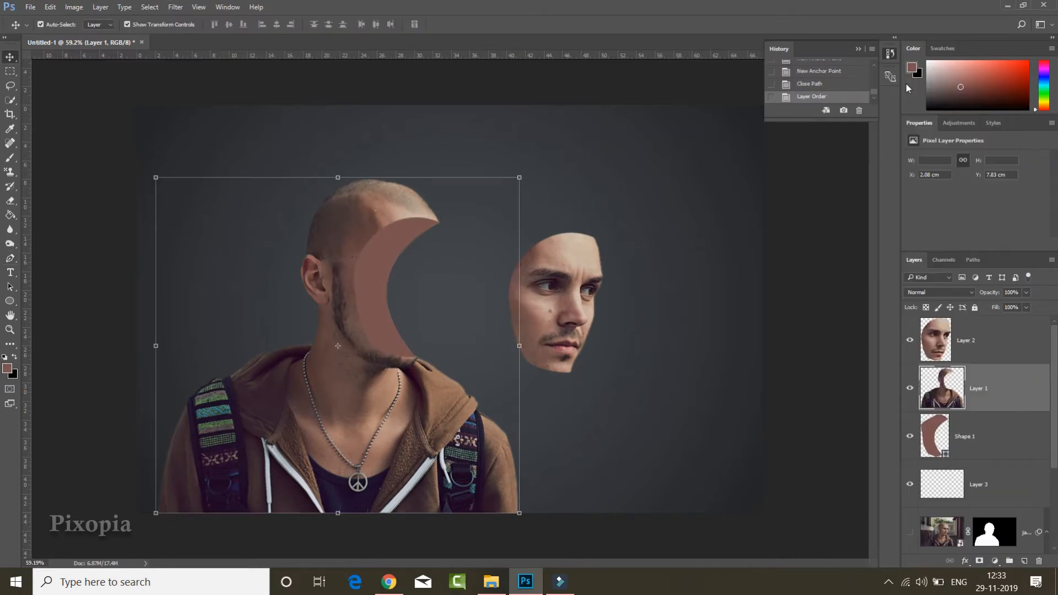
drag(587, 110, 844, 89)
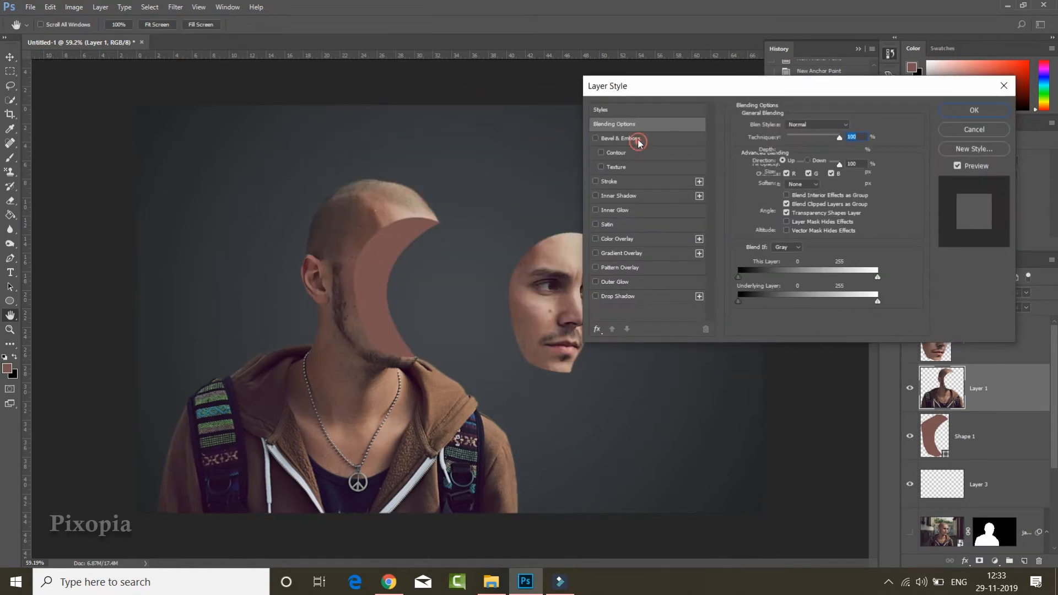
click(602, 139)
drag(795, 152, 798, 188)
key(v)
click(968, 110)
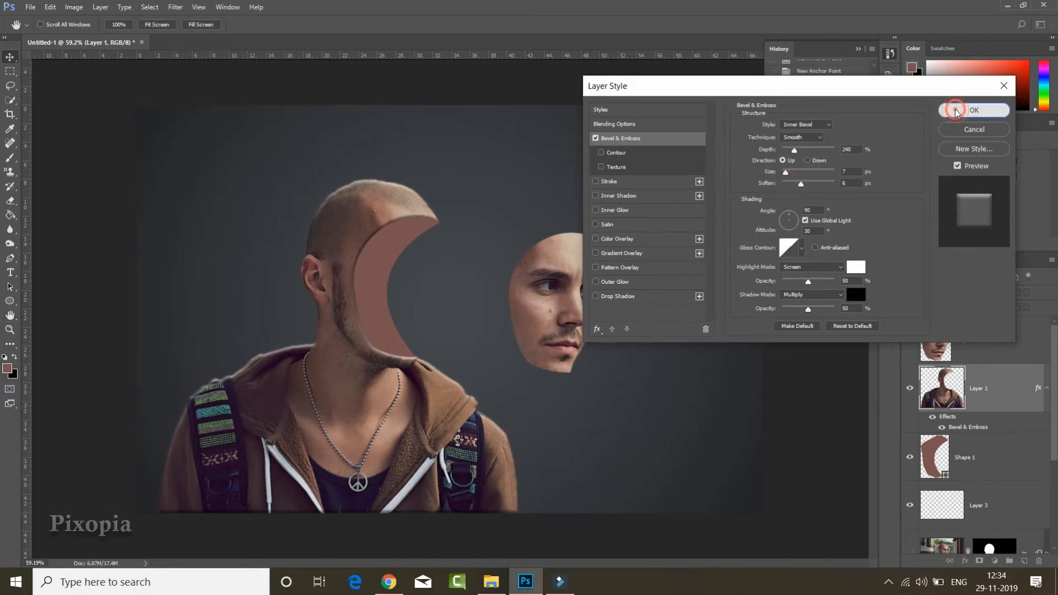
- Convert the man's Bevel & Emboss effect into separate highlight and shadow layers
right_click(1033, 390)
click(1032, 400)
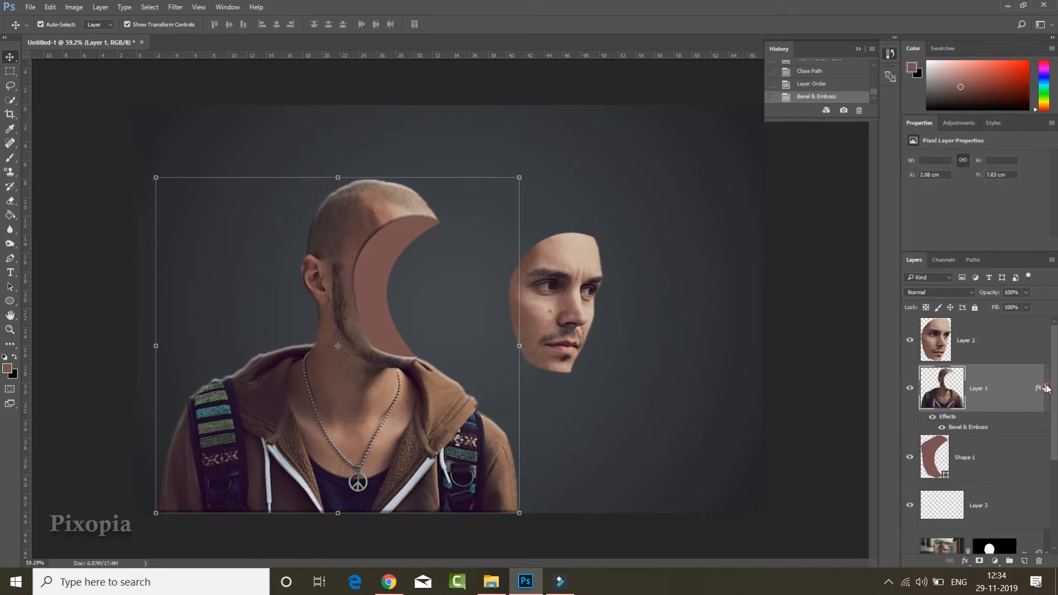
right_click(1045, 388)
click(972, 348)
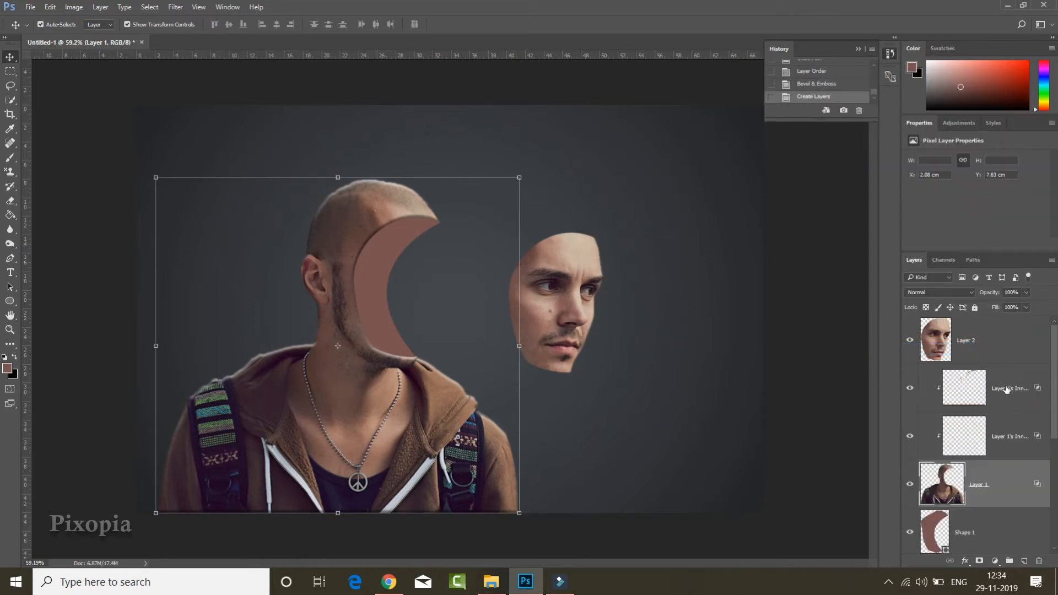
- Erase the bevel shadows along the outer edges of the man's head and jacket
click(1005, 389)
click(10, 201)
drag(313, 180, 338, 170)
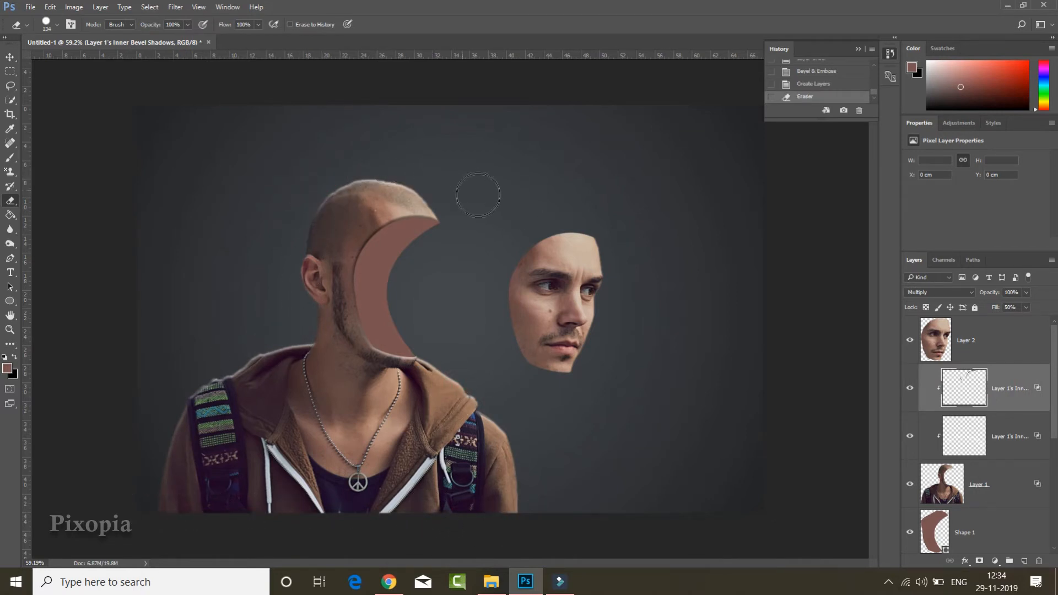
drag(490, 412, 503, 537)
- Erase the bevel highlights along the outer edges of the head, ear, shoulder and sleeve
click(1011, 444)
mouse_move(363, 188)
mouse_down()
mouse_move(416, 182)
mouse_move(325, 186)
mouse_move(320, 203)
mouse_up()
click(304, 261)
mouse_move(300, 347)
mouse_down()
mouse_move(210, 382)
mouse_move(191, 373)
mouse_up()
drag(173, 434, 154, 479)
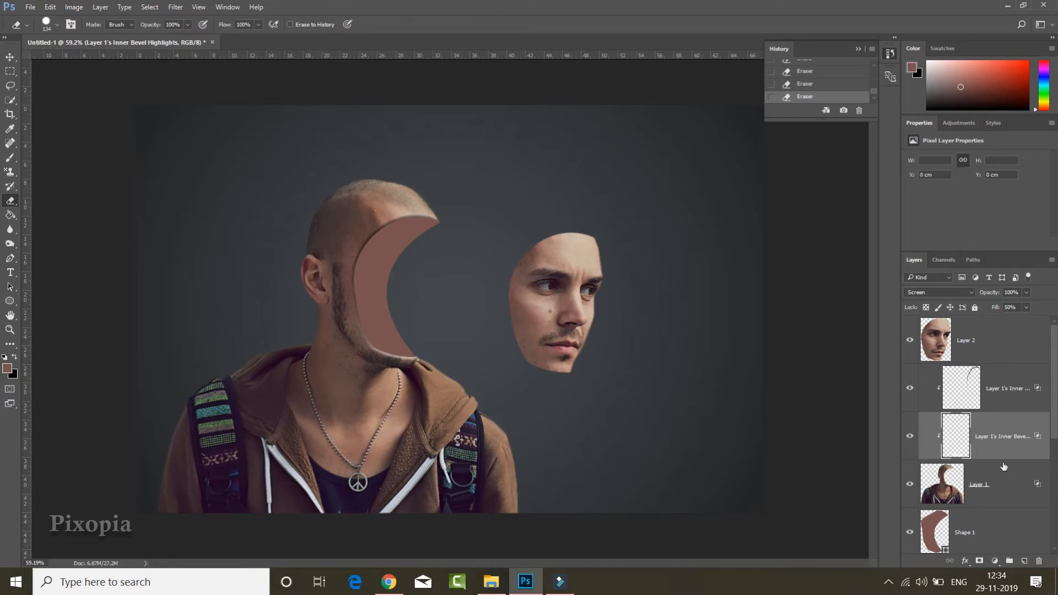
- Apply a smooth Inner Bevel to the crescent shape with depth 74%, size 7 px and soften 2 px
click(989, 512)
right_click(989, 512)
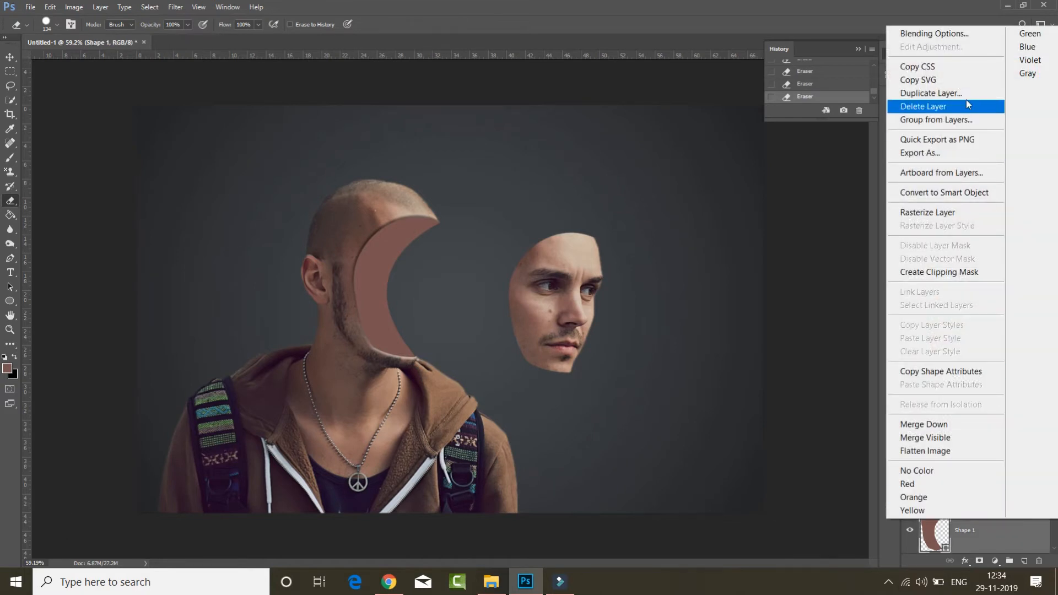
click(950, 34)
drag(691, 96, 746, 93)
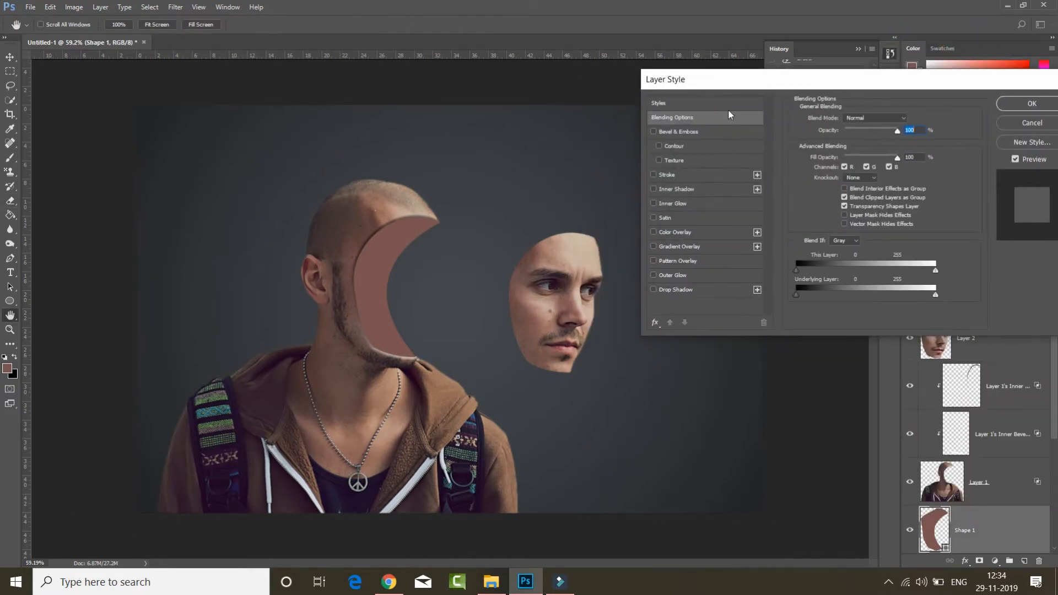
click(692, 131)
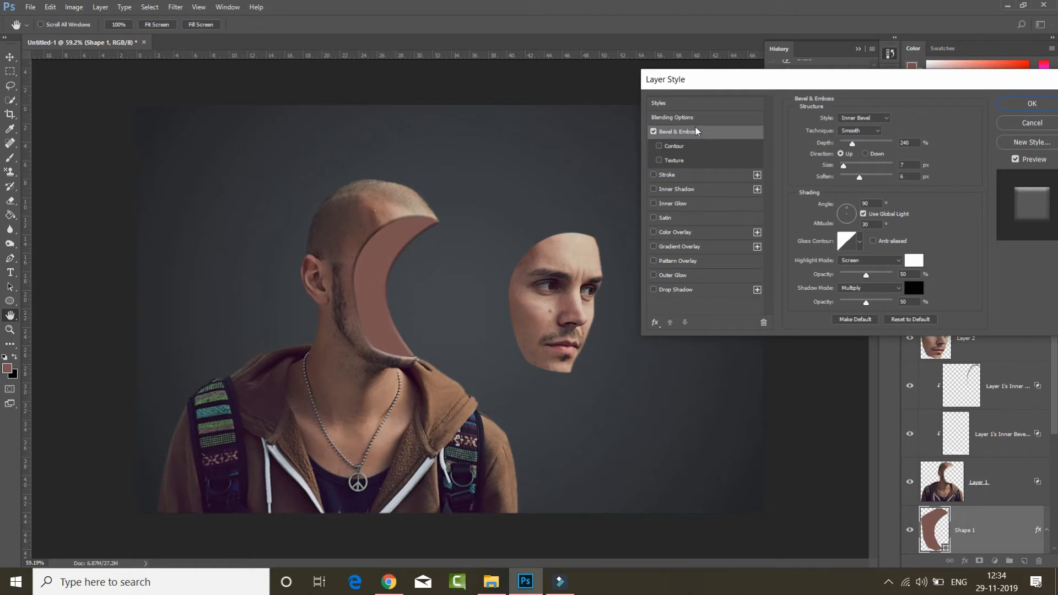
drag(852, 143, 843, 178)
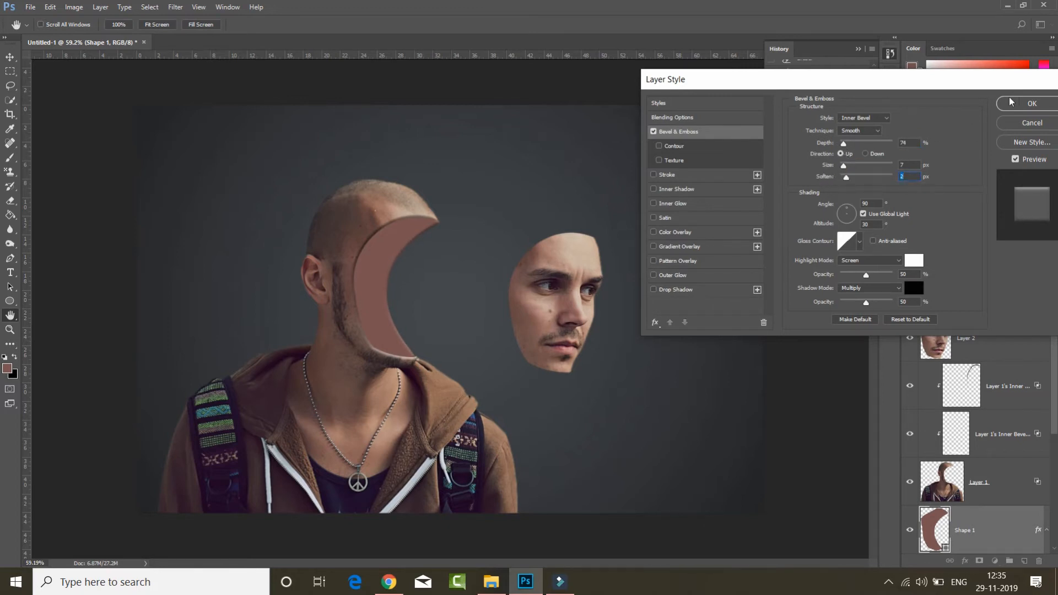
click(1031, 103)
- Nudge the crescent shape a few pixels to the left within the face opening
click(11, 56)
key(Left)
key(Left)
key(Left)
key(Left)
key(Left)
key(Left)
key(Right)
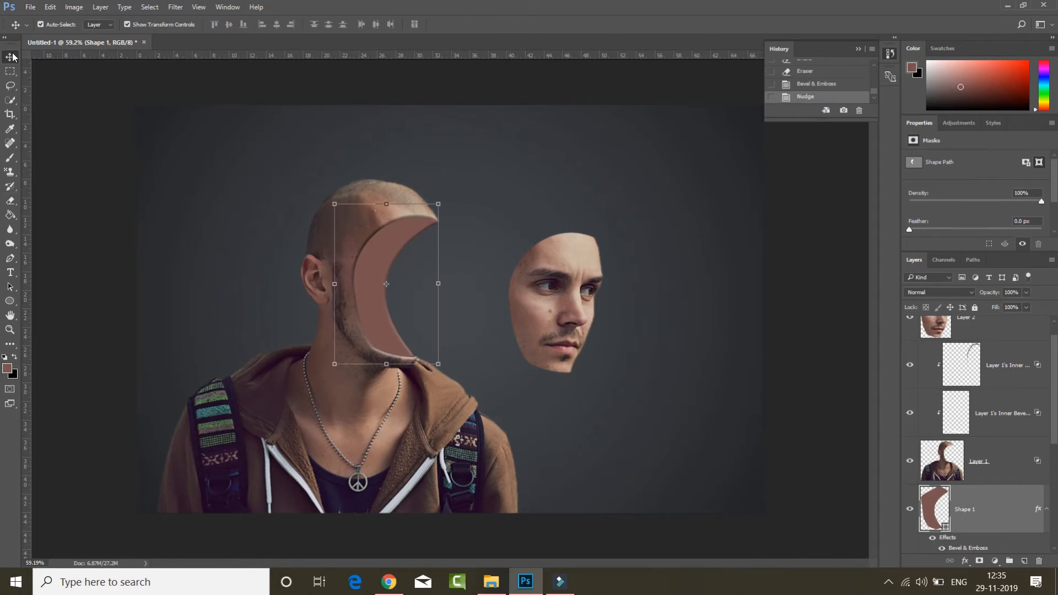
key(Left)
key(Left)
key(Left)
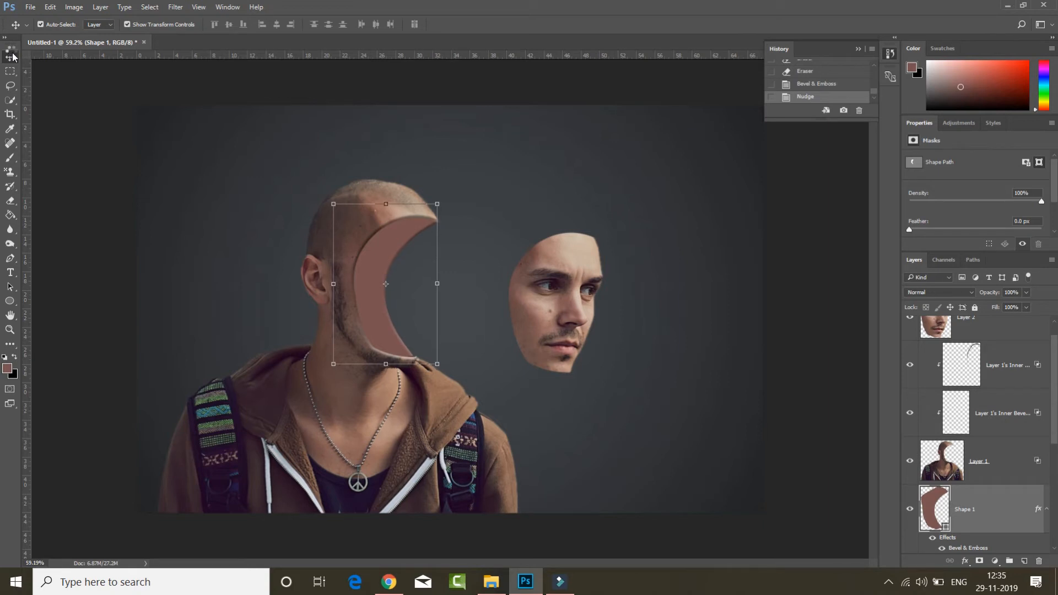
- Fine-tune the crescent slightly to the right so its upper tip lines up with the forehead edge
scroll(407, 231, up, 5)
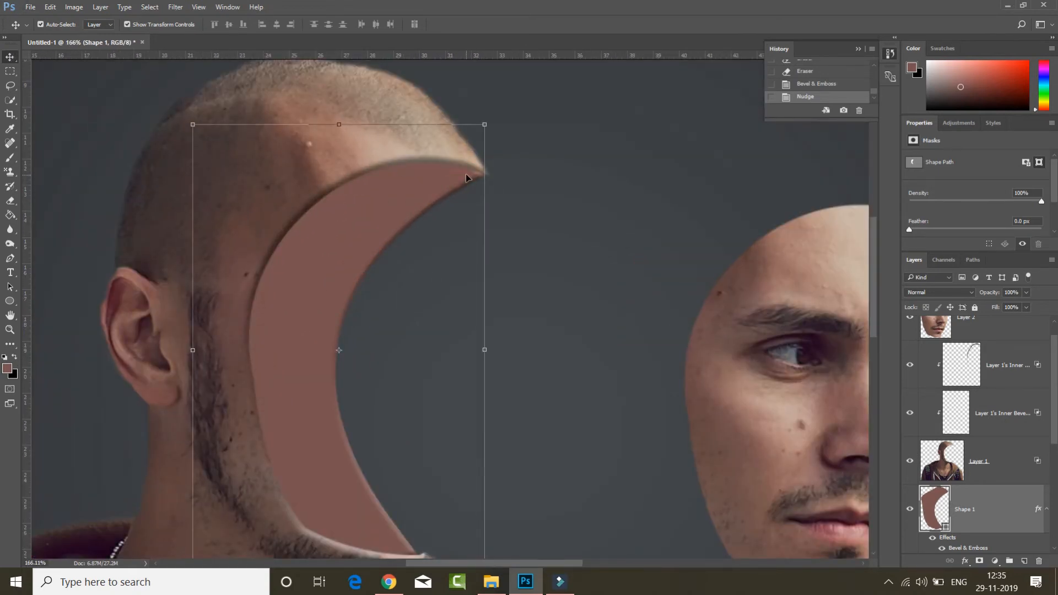
drag(466, 178, 471, 177)
key(Left)
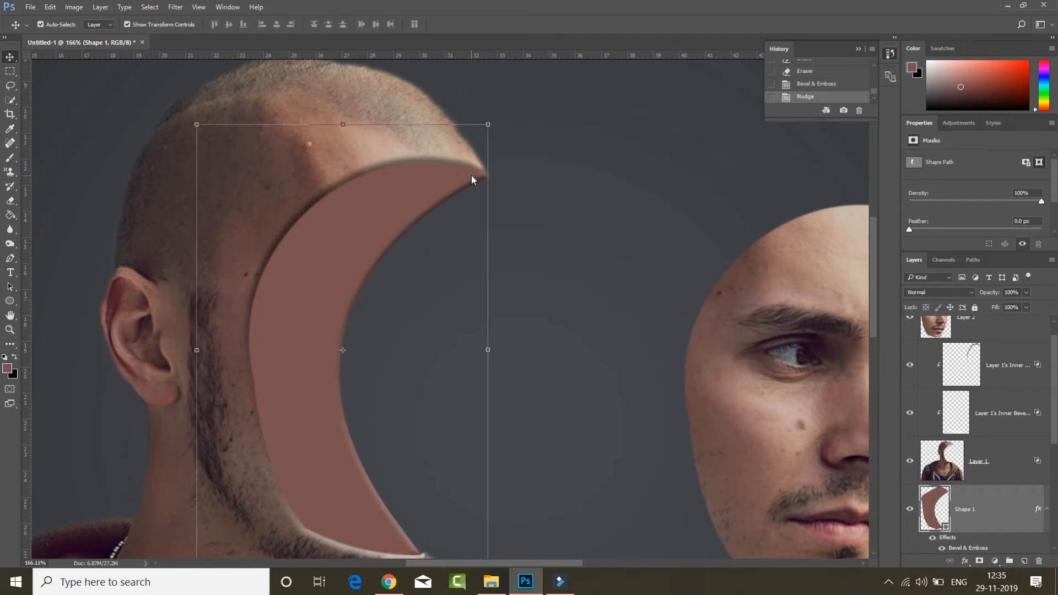
- Nudge the crescent shape slightly upward to meet the forehead edge
key(Up)
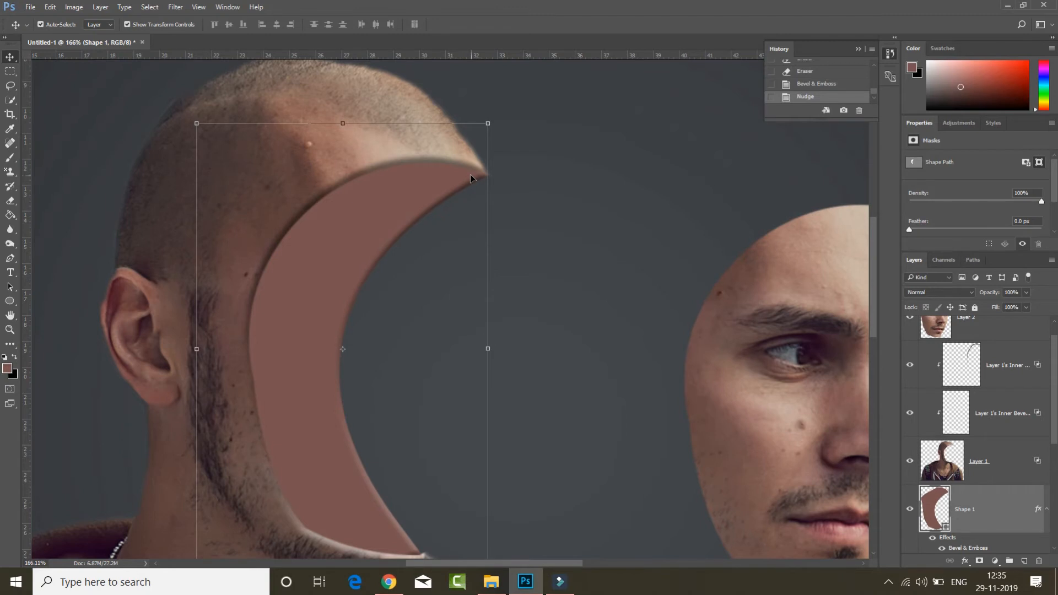
key(ctrl+0)
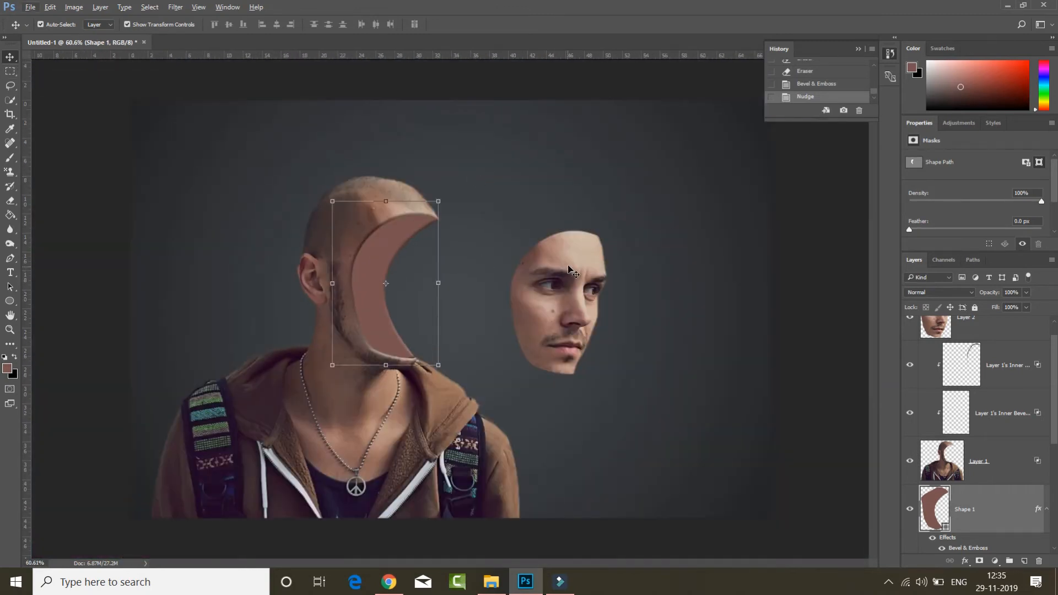
- Add a new empty layer directly above the crescent shape and ready the Brush tool with black as the foreground colour
click(568, 270)
click(998, 525)
key(ctrl+shift+alt+n)
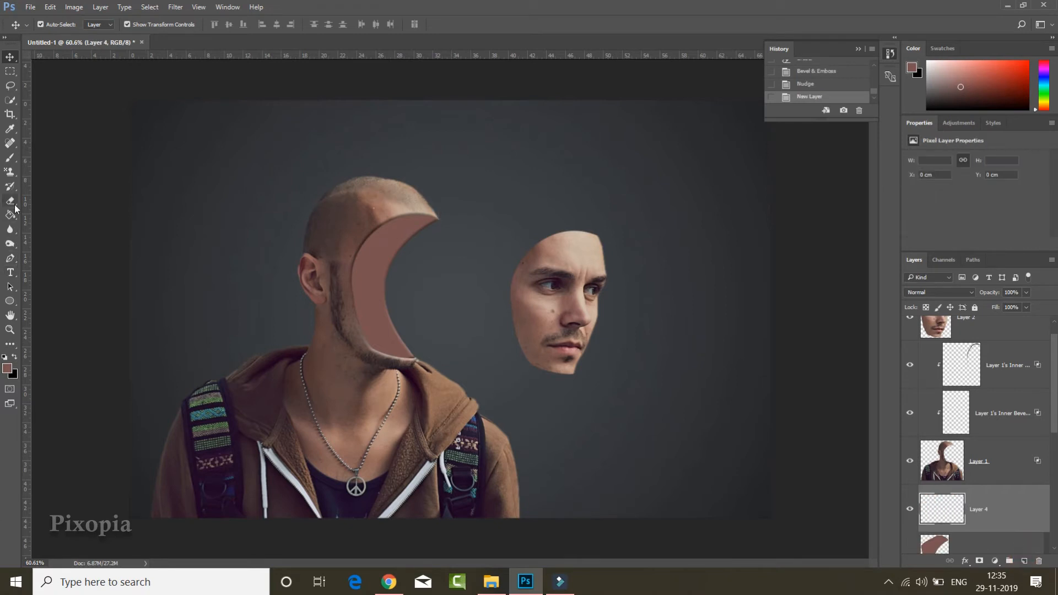
click(15, 356)
click(10, 157)
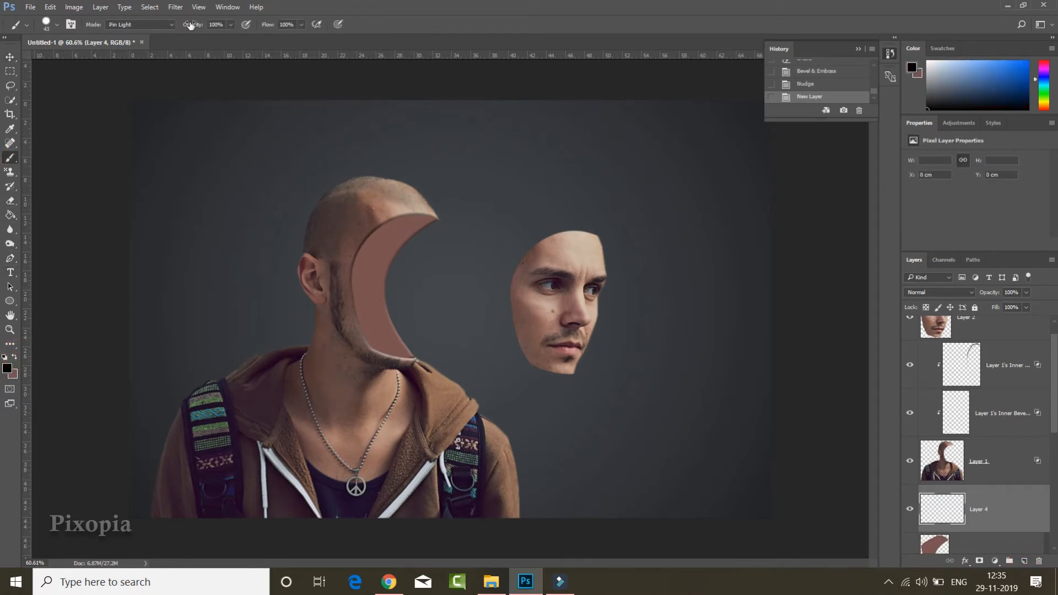
drag(271, 25, 241, 33)
drag(367, 262, 354, 163)
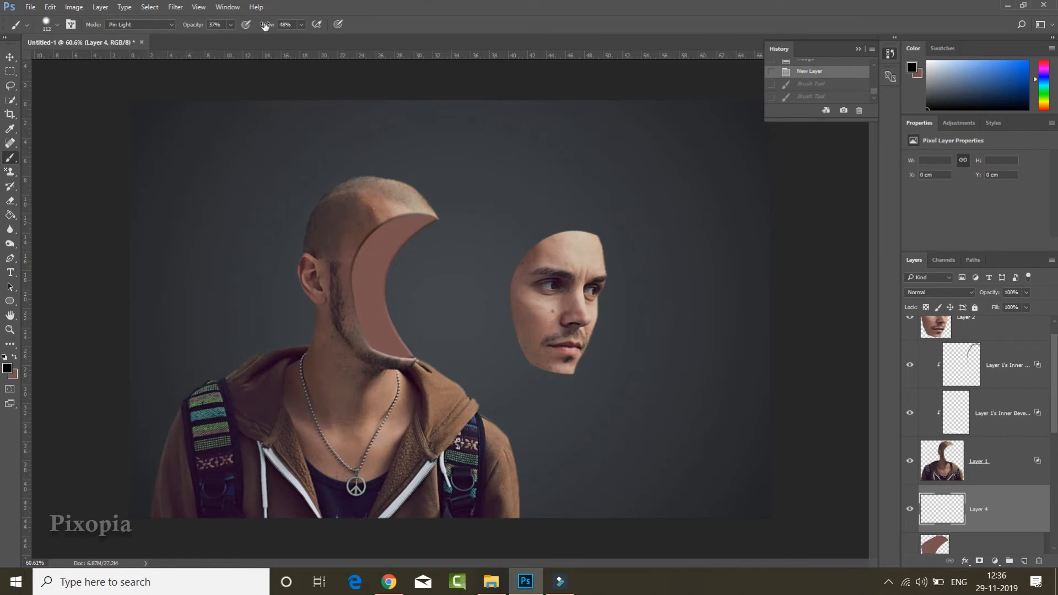
drag(265, 26, 301, 32)
drag(189, 26, 305, 35)
- Paint soft black shading over the crescent with a 112 px brush at full strength and set the layer's opacity to 33%
mouse_move(384, 205)
mouse_down()
mouse_move(357, 235)
mouse_move(344, 283)
mouse_move(392, 376)
mouse_up()
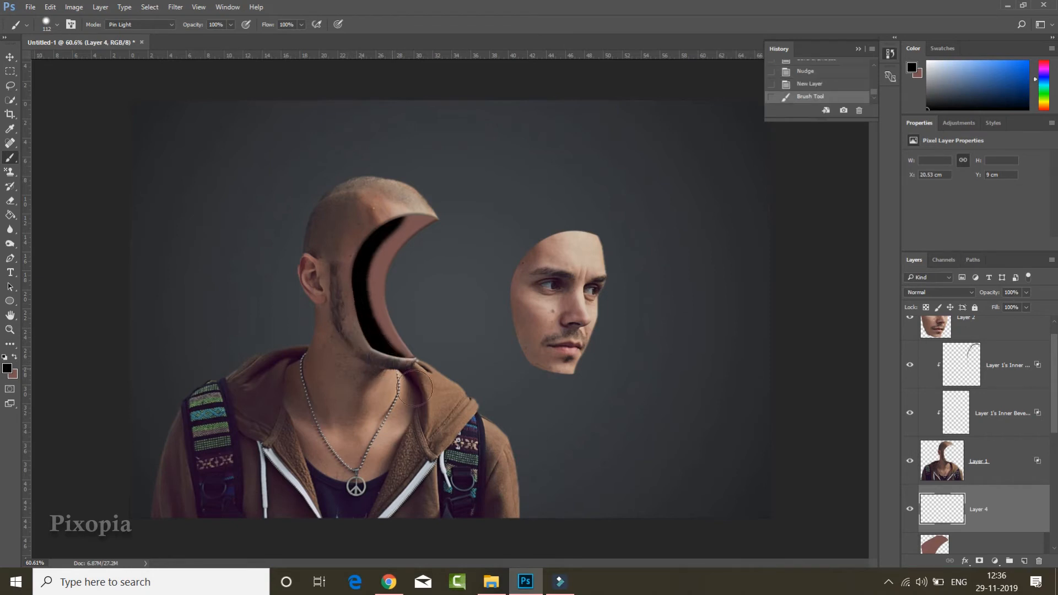
drag(992, 292, 956, 301)
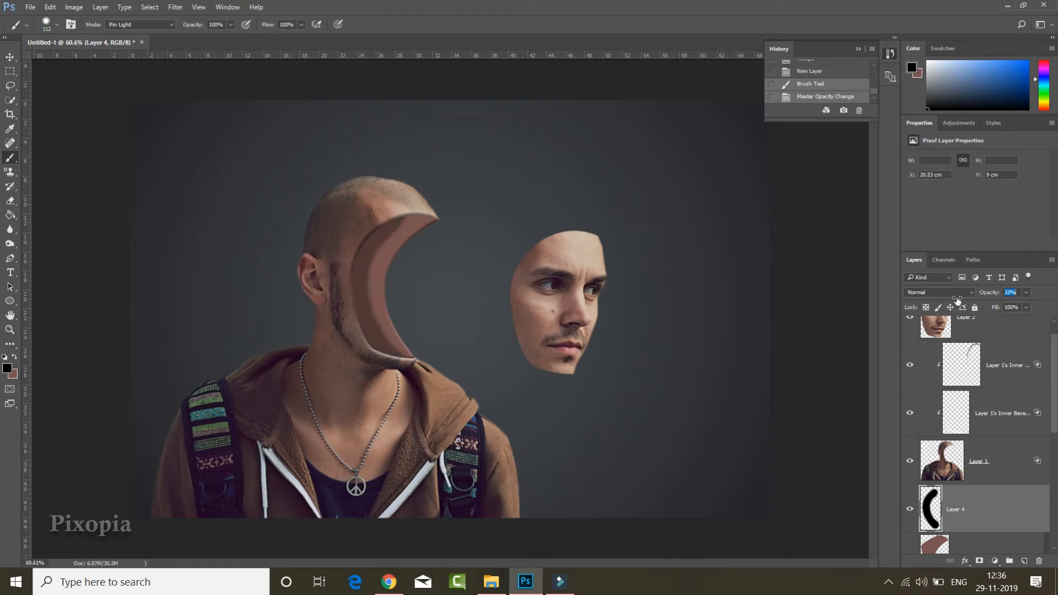
mouse_move(395, 208)
mouse_down()
mouse_move(358, 246)
mouse_move(358, 319)
mouse_up()
drag(375, 364, 376, 380)
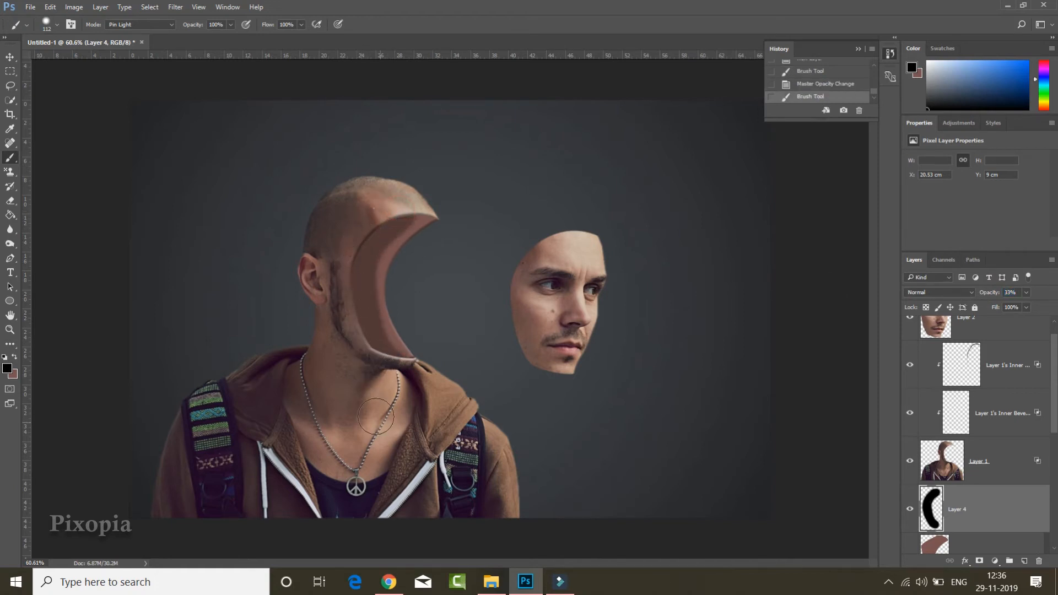
mouse_move(415, 228)
mouse_down()
mouse_move(408, 201)
mouse_move(410, 209)
mouse_up()
mouse_move(374, 249)
mouse_down()
mouse_move(394, 217)
mouse_move(371, 231)
mouse_move(356, 289)
mouse_move(379, 359)
mouse_up()
drag(400, 211, 413, 206)
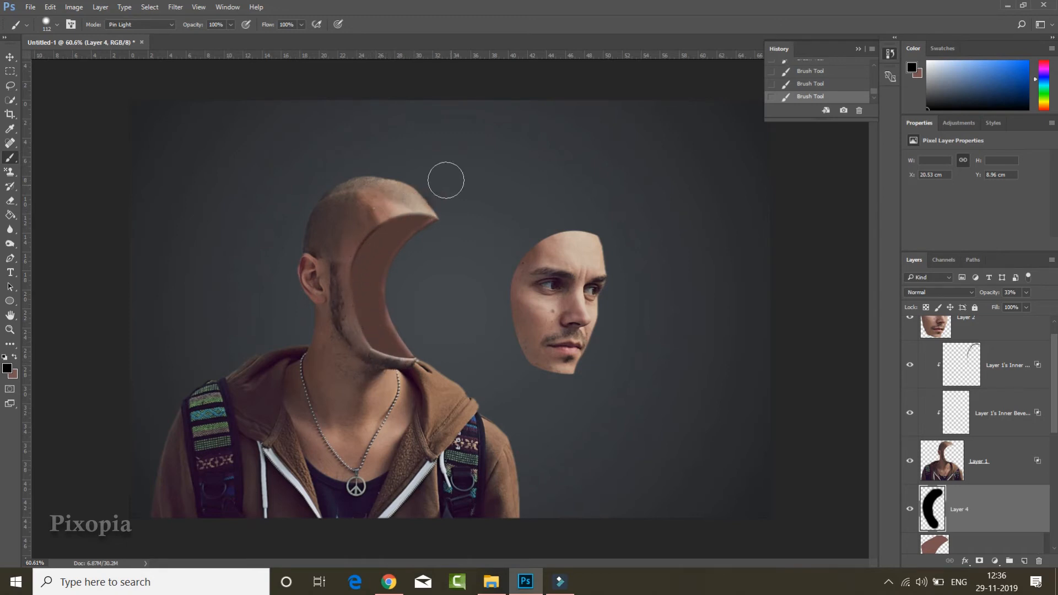
- Erase the shading that spills past the crescent's outer edge and paint the missed edge areas with a 25 px brush
click(11, 201)
drag(427, 170, 425, 248)
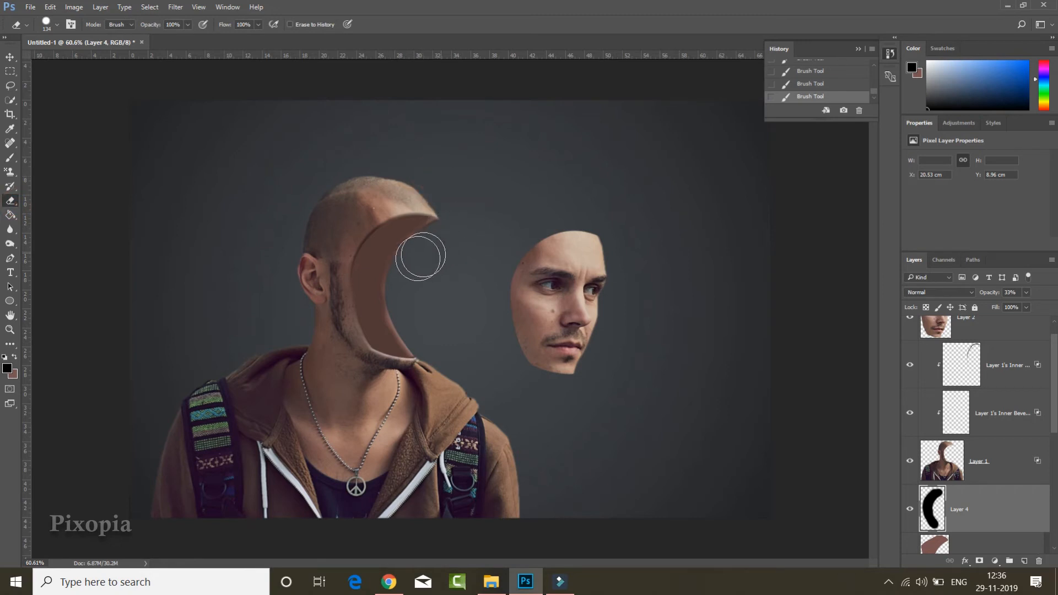
key(b)
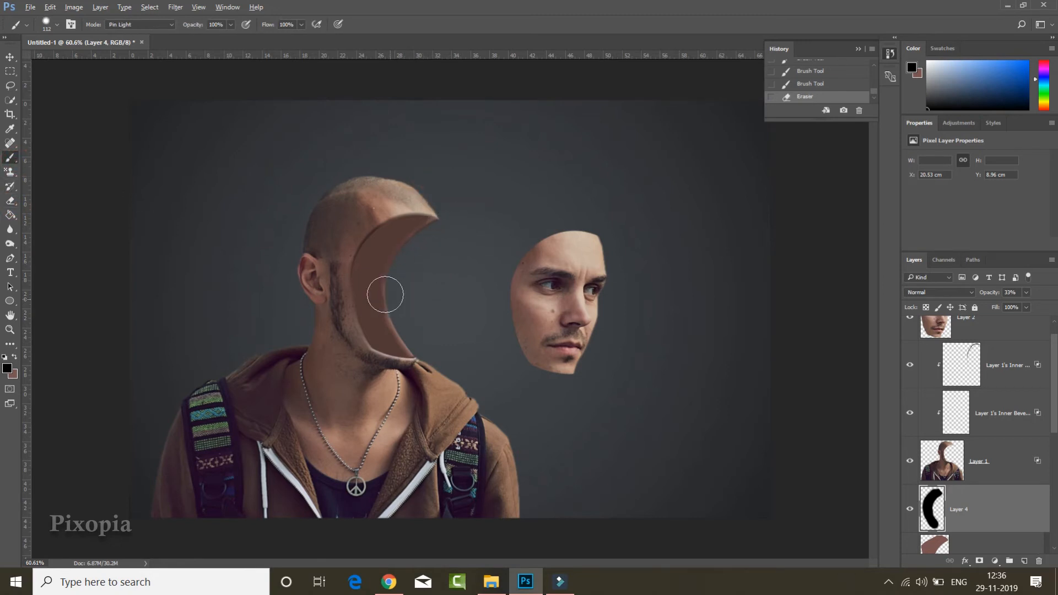
scroll(394, 292, up, 3)
alt+right_click(424, 189)
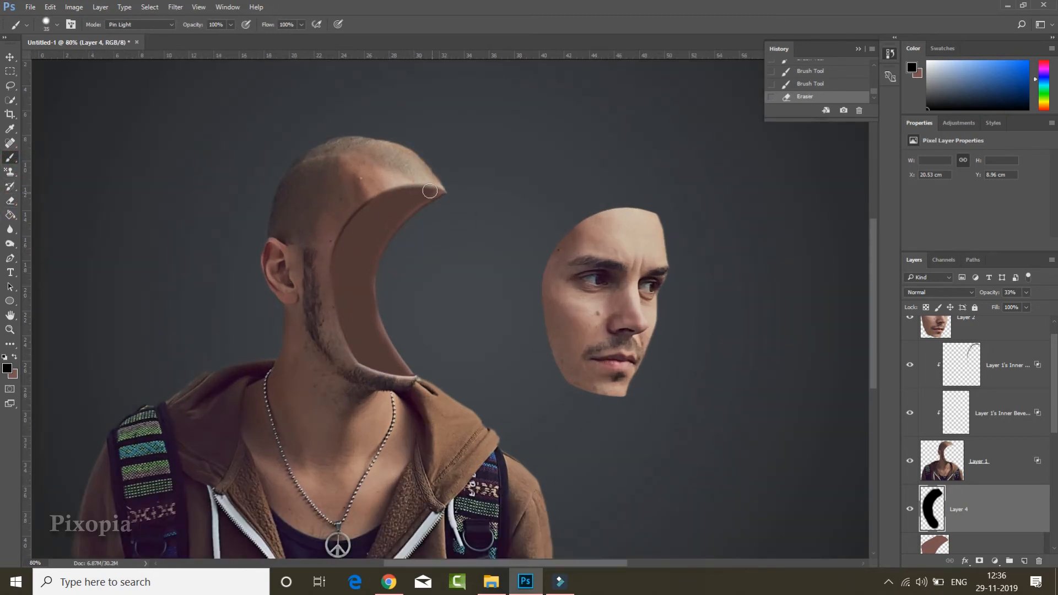
mouse_move(374, 238)
mouse_down()
mouse_move(360, 298)
mouse_move(378, 350)
mouse_up()
scroll(363, 319, down, 3)
scroll(363, 319, down, 2)
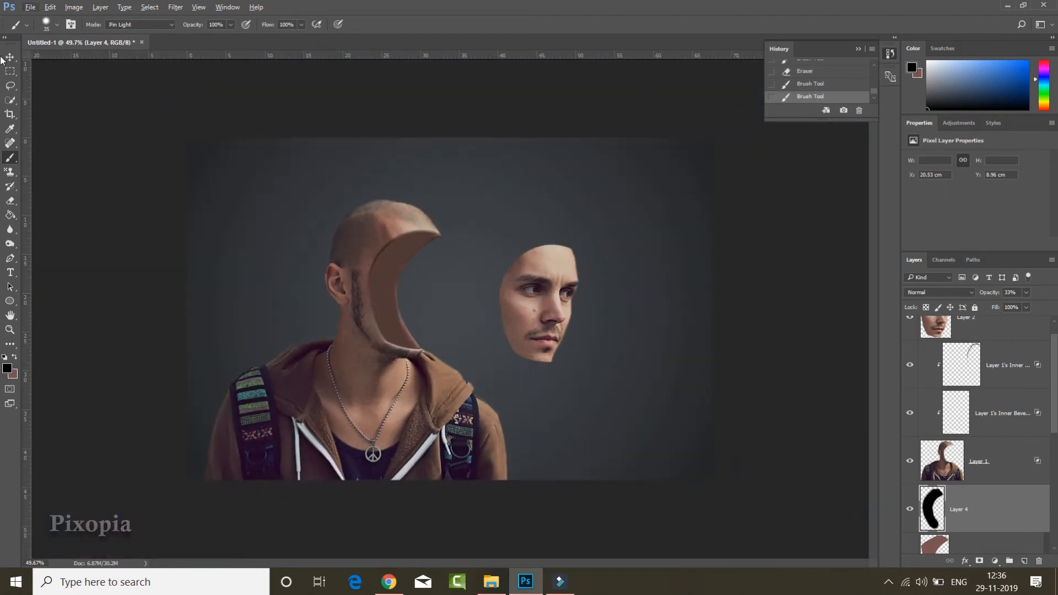
click(9, 57)
click(991, 330)
right_click(1013, 348)
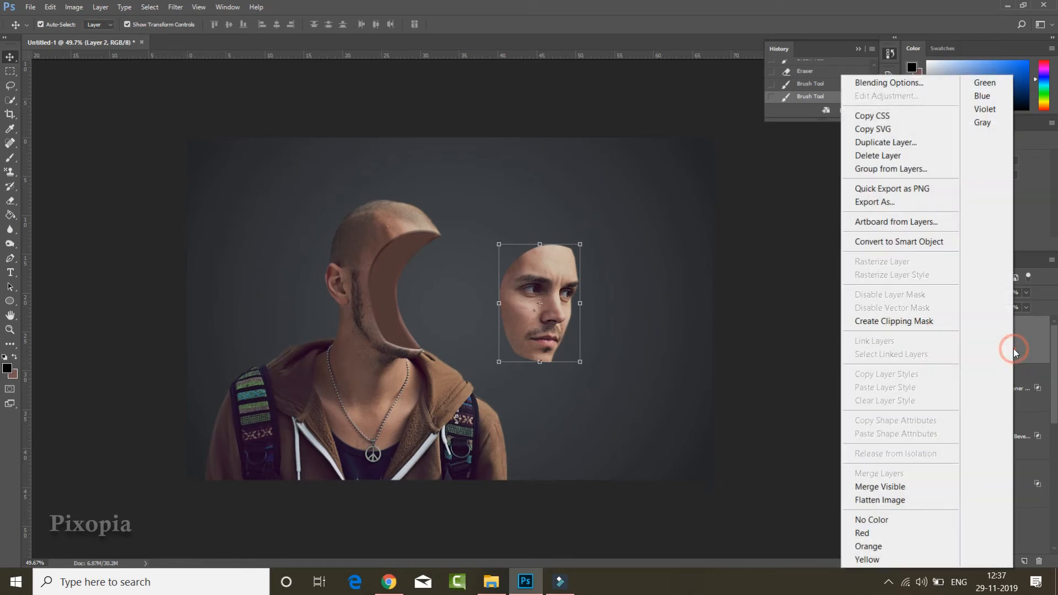
click(897, 86)
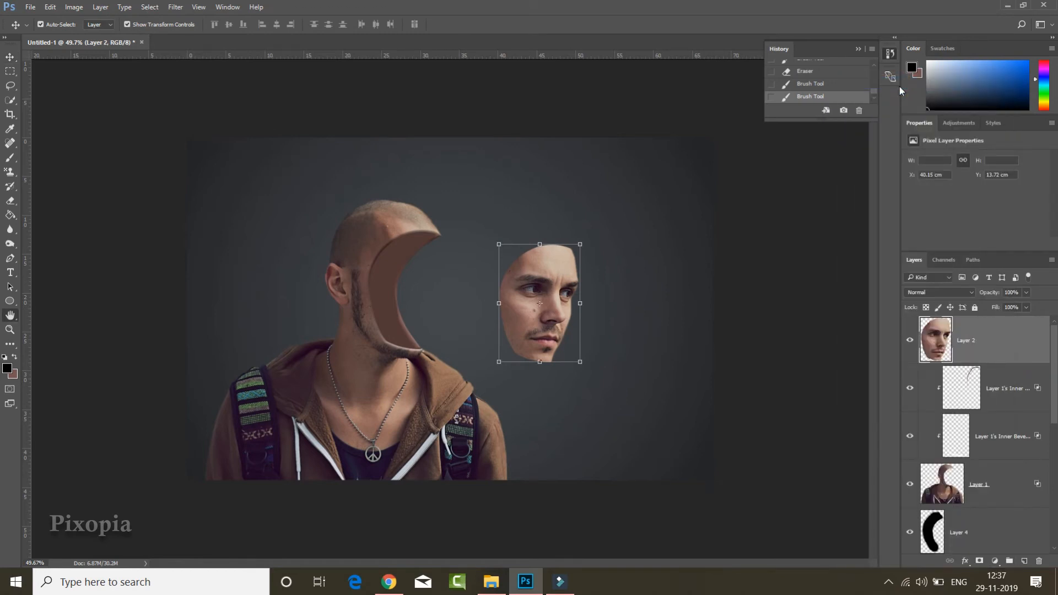
click(709, 152)
- Duplicate the floating face layer within the same document as Layer 2 copy
click(999, 329)
right_click(1000, 332)
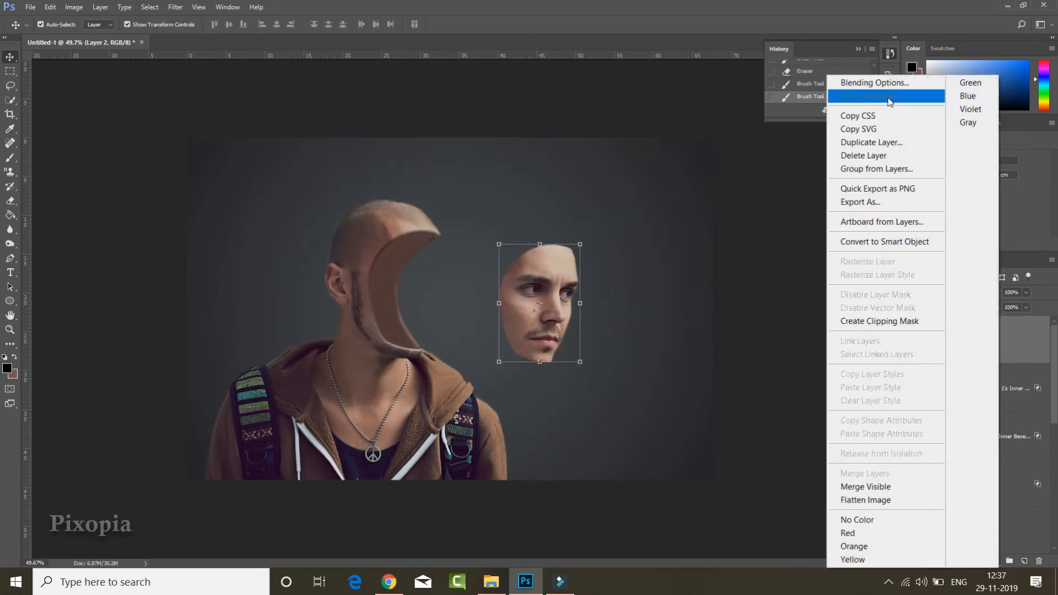
click(873, 142)
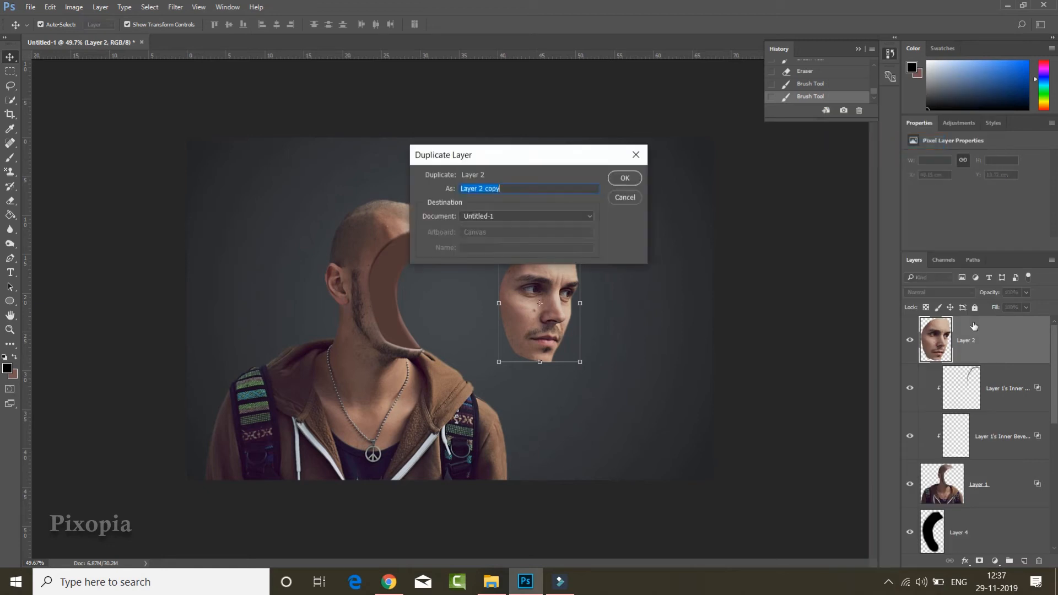
click(624, 178)
- Apply a smooth Inner Bevel to the face copy with an increased depth, size 7 px and soften 2 px
right_click(997, 333)
click(857, 83)
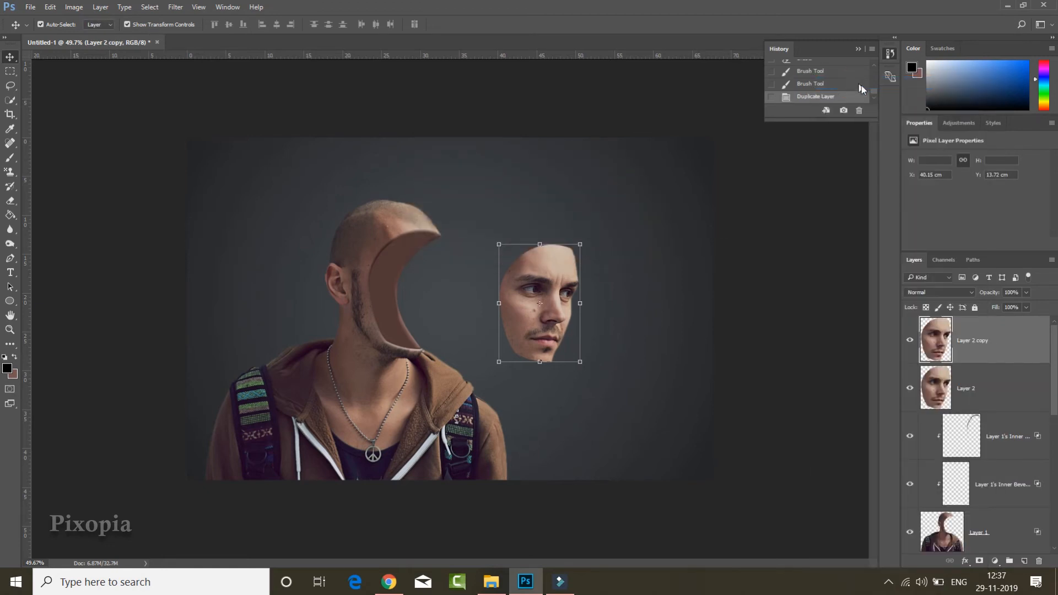
drag(441, 114, 778, 120)
click(693, 162)
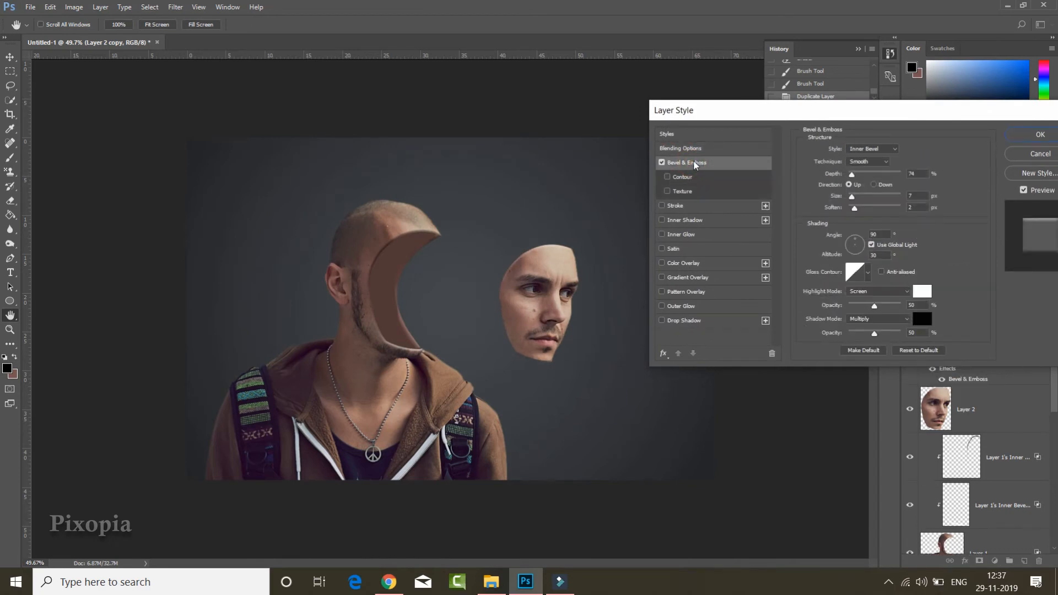
drag(852, 175, 857, 178)
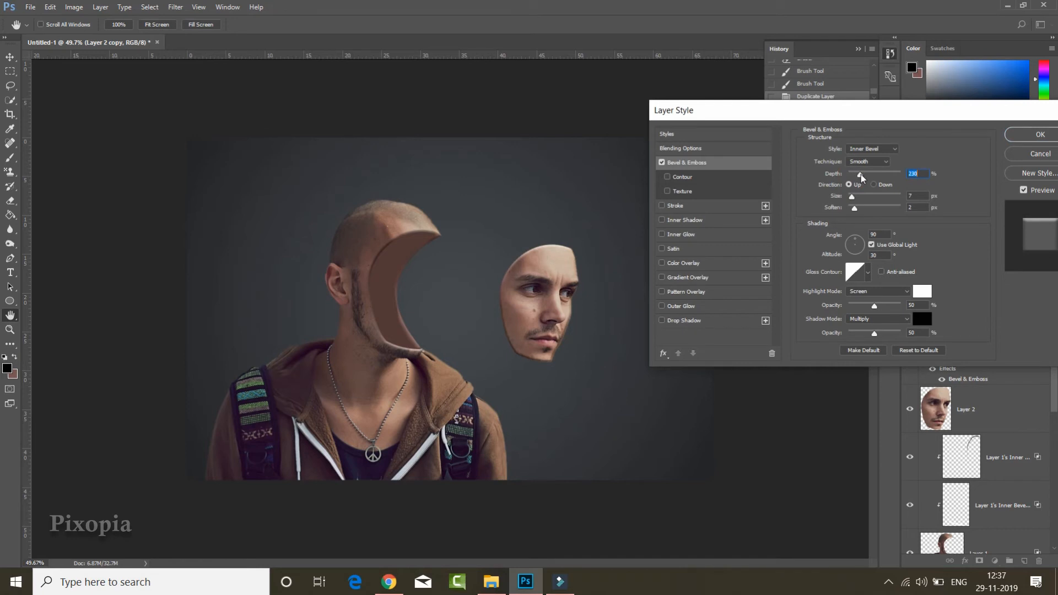
drag(871, 174, 857, 174)
click(1038, 134)
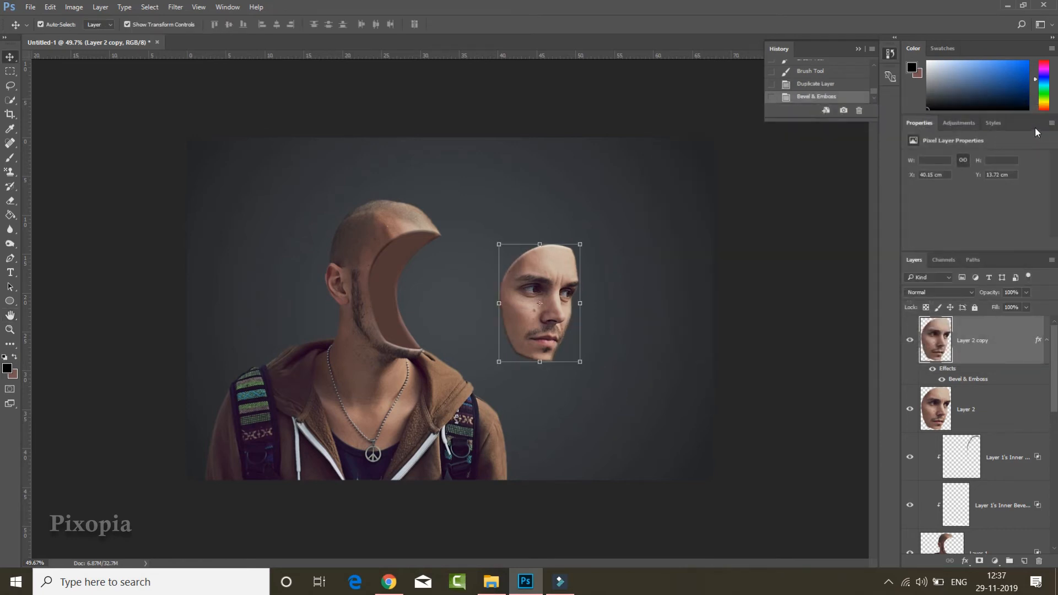
- Hide the original face layer and place the bevelled face copy higher and farther right, rotated by -10.89°
drag(555, 269, 533, 266)
click(908, 411)
mouse_move(590, 288)
mouse_down()
mouse_move(602, 288)
mouse_move(602, 276)
mouse_up()
drag(550, 251, 565, 232)
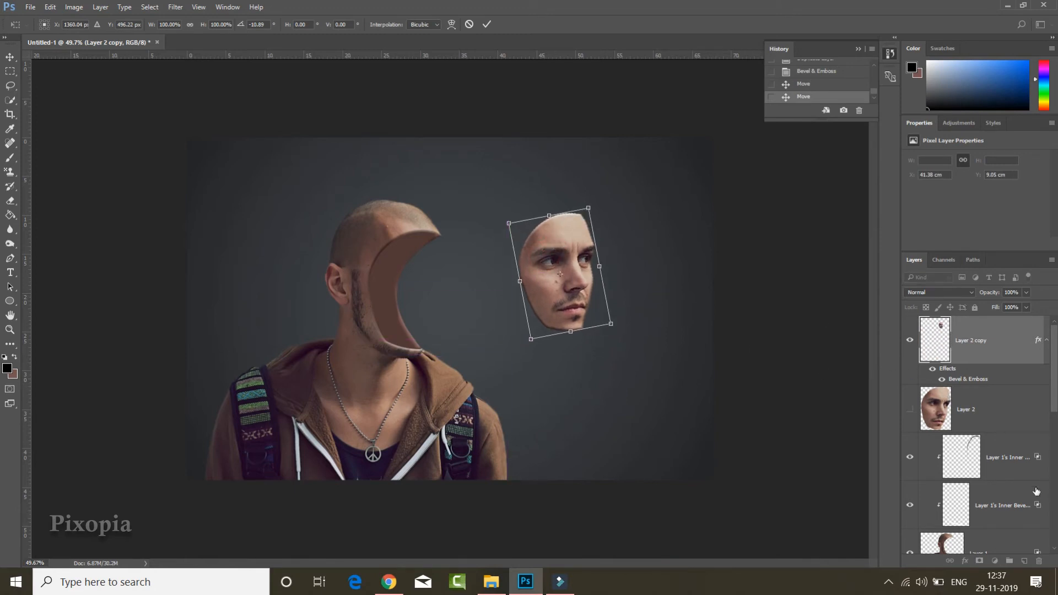
scroll(1006, 459, down, 3)
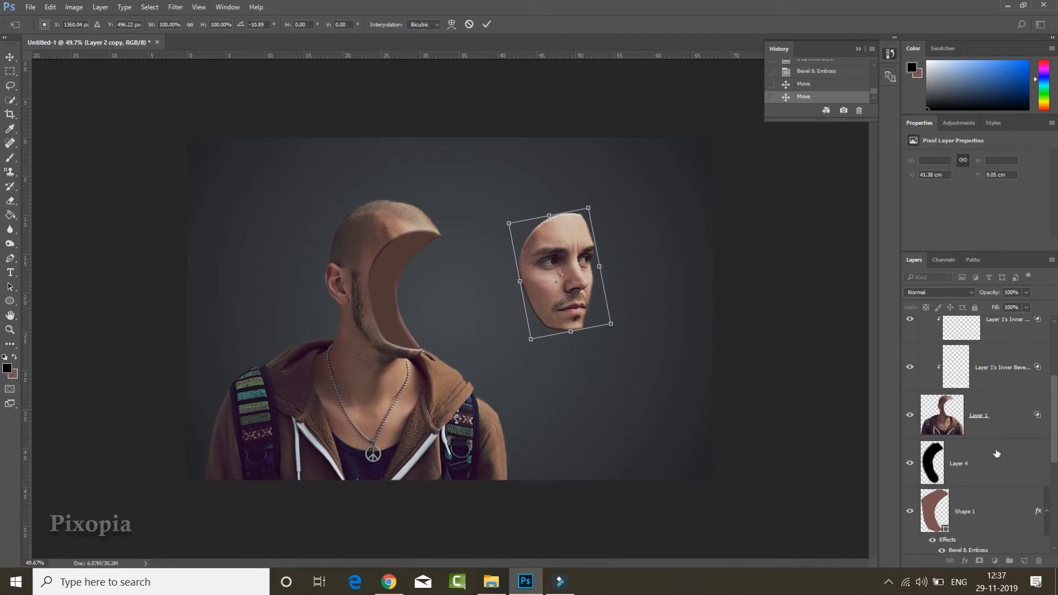
click(486, 24)
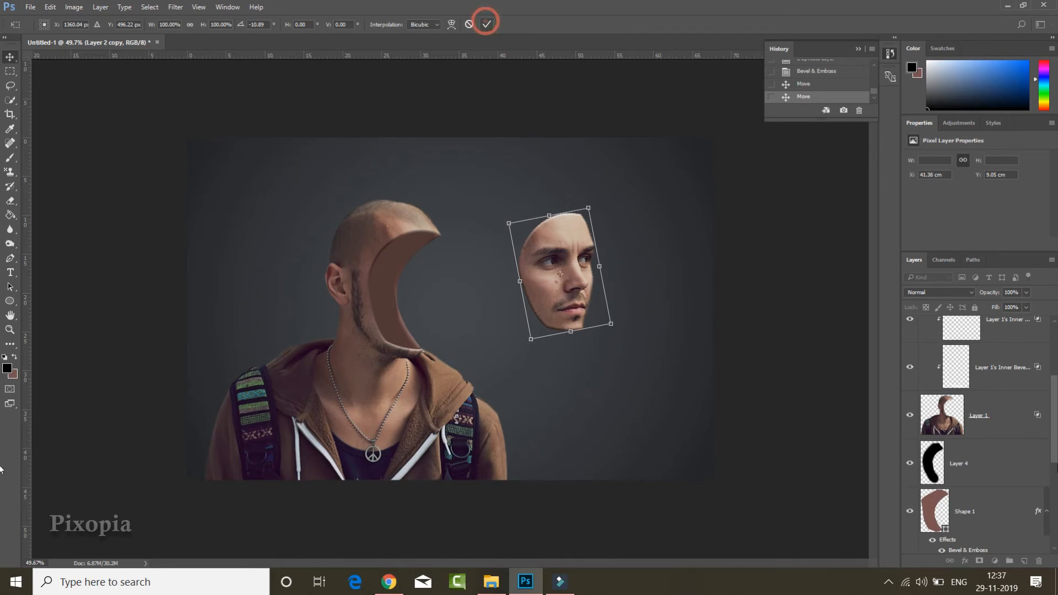
- On a new layer above Layer 4, paint a black inner shadow along the crescent with a 75 px brush at 25% layer opacity
click(992, 462)
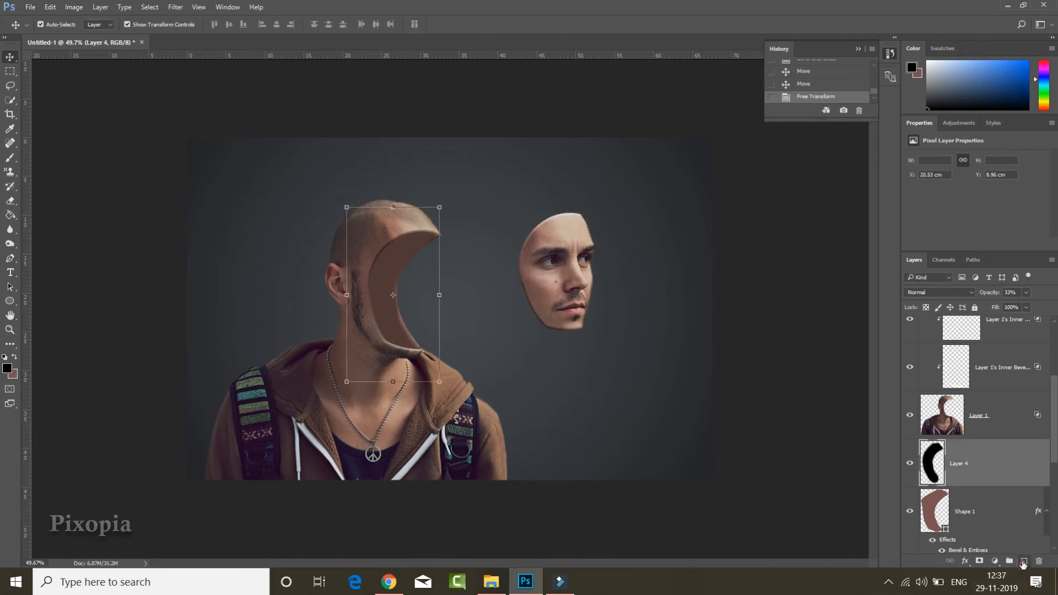
key(ctrl+shift+alt+n)
click(10, 171)
click(10, 159)
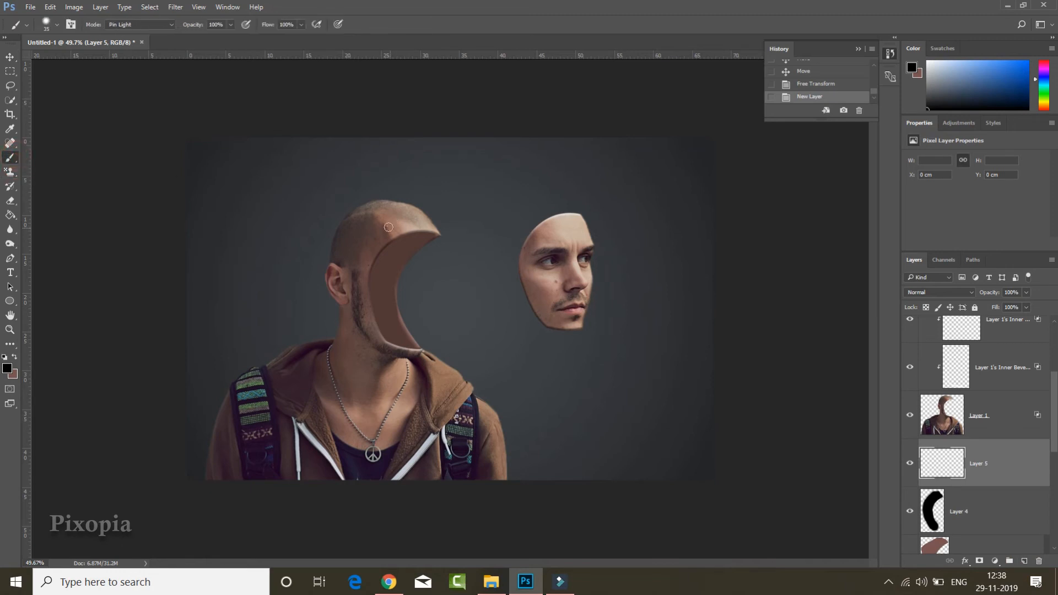
alt+right_click(398, 230)
mouse_move(408, 236)
mouse_down()
mouse_move(377, 254)
mouse_move(366, 295)
mouse_move(395, 356)
mouse_up()
mouse_move(417, 227)
mouse_down()
mouse_move(379, 259)
mouse_move(368, 291)
mouse_move(380, 330)
mouse_up()
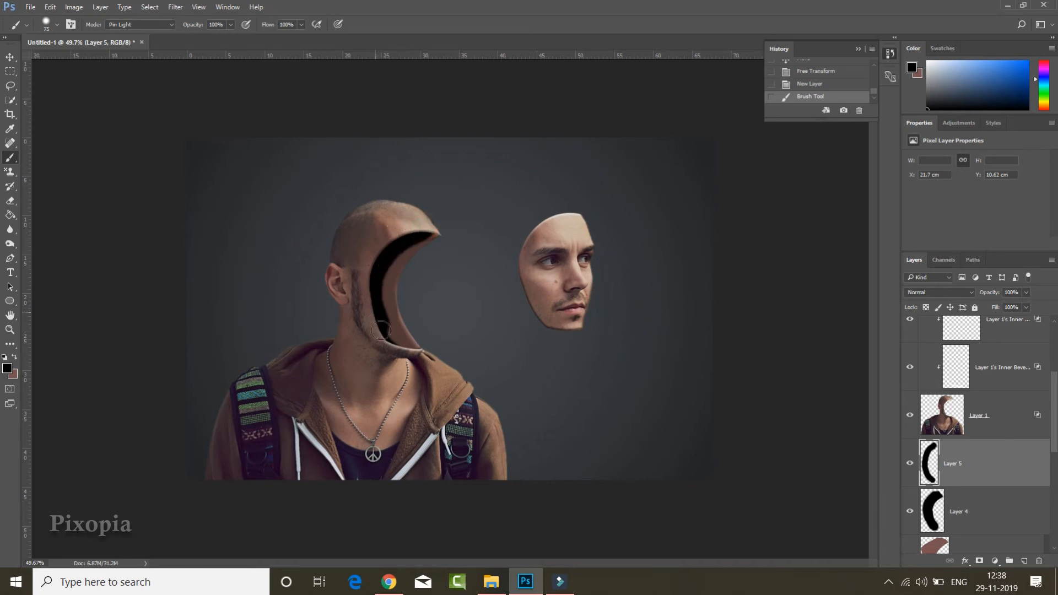
click(400, 353)
mouse_move(989, 292)
mouse_down()
mouse_move(951, 310)
mouse_move(960, 312)
mouse_up()
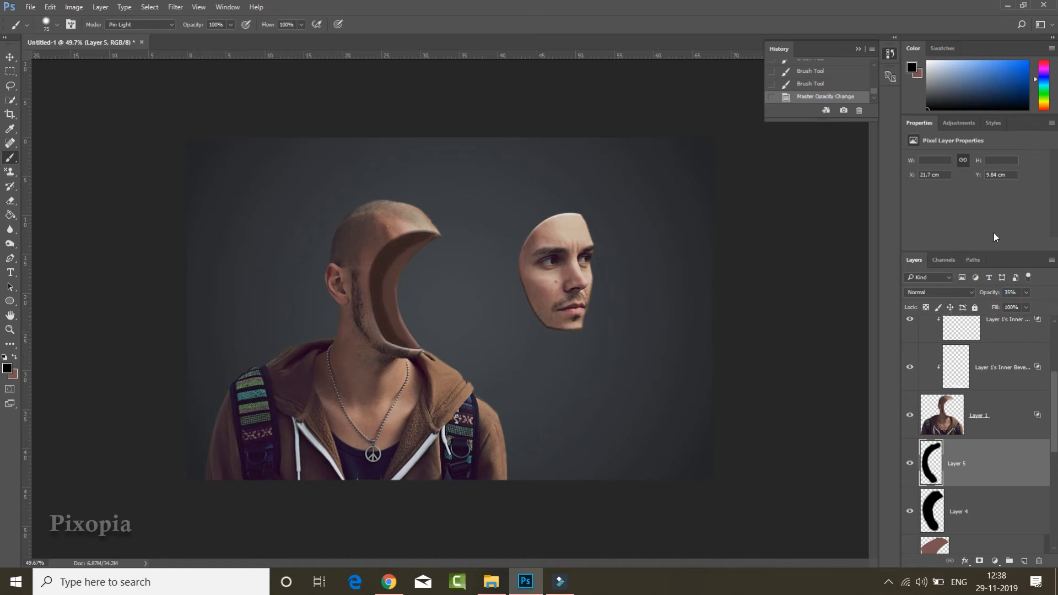
- Place the Download-Charger-PNG-Clipart-128 cable image between head and face, enlarged to about 33 × 19.5 cm
click(8, 60)
click(532, 265)
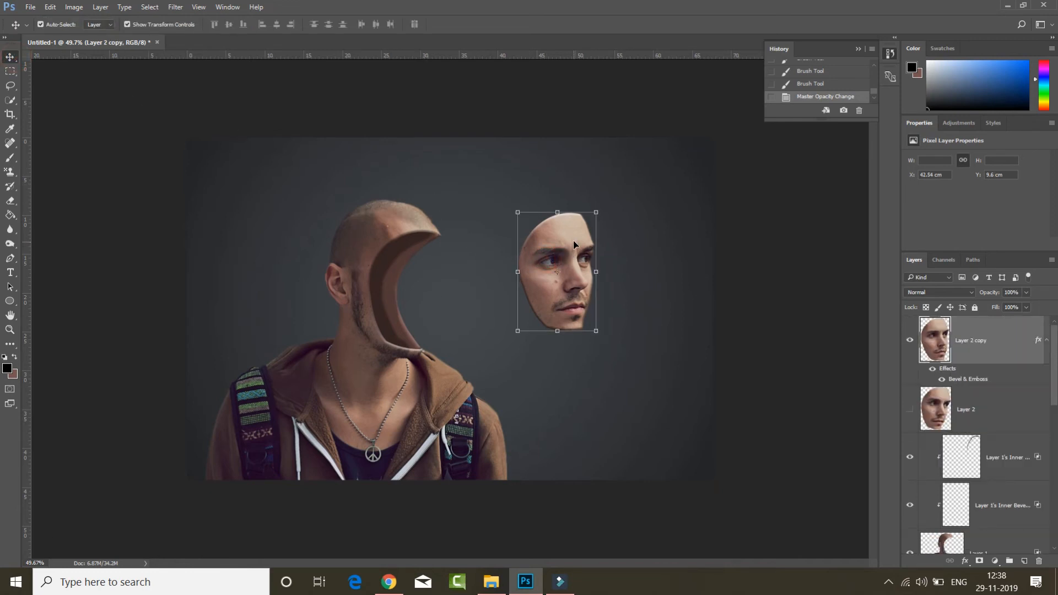
click(494, 581)
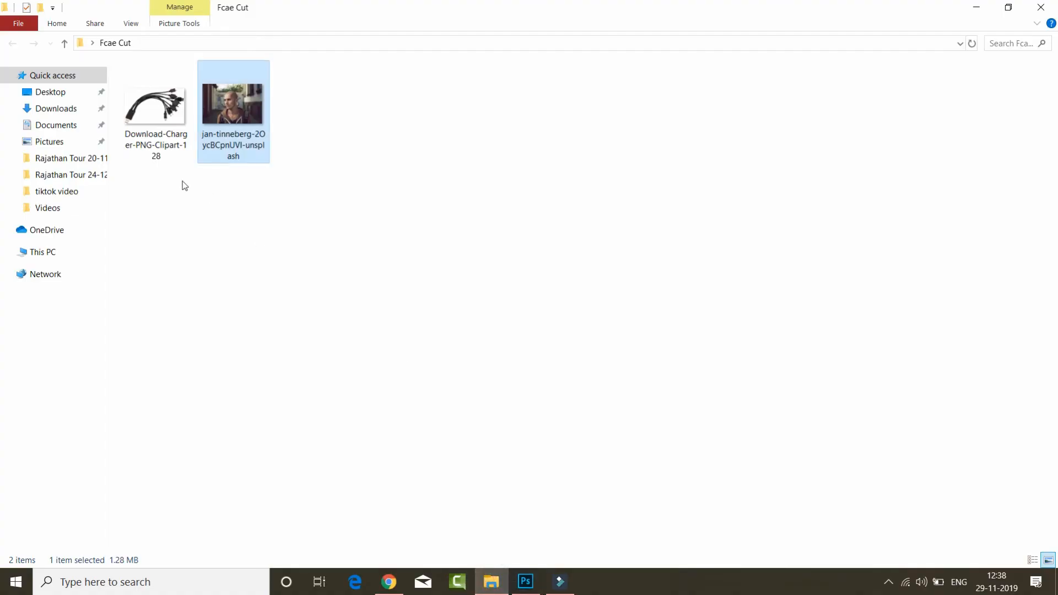
drag(151, 117, 418, 309)
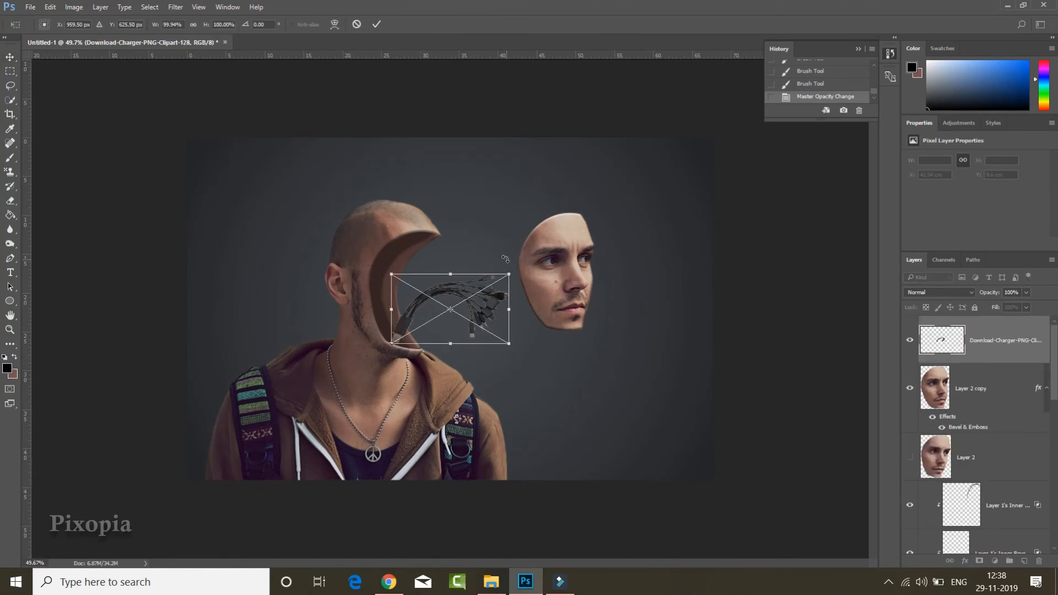
drag(509, 272, 578, 233)
drag(448, 267, 478, 243)
key(Return)
- Move the charger cable layer below Layer 1 and above Layer 5 in the layer stack
drag(1014, 357, 1028, 455)
drag(1022, 412, 1009, 517)
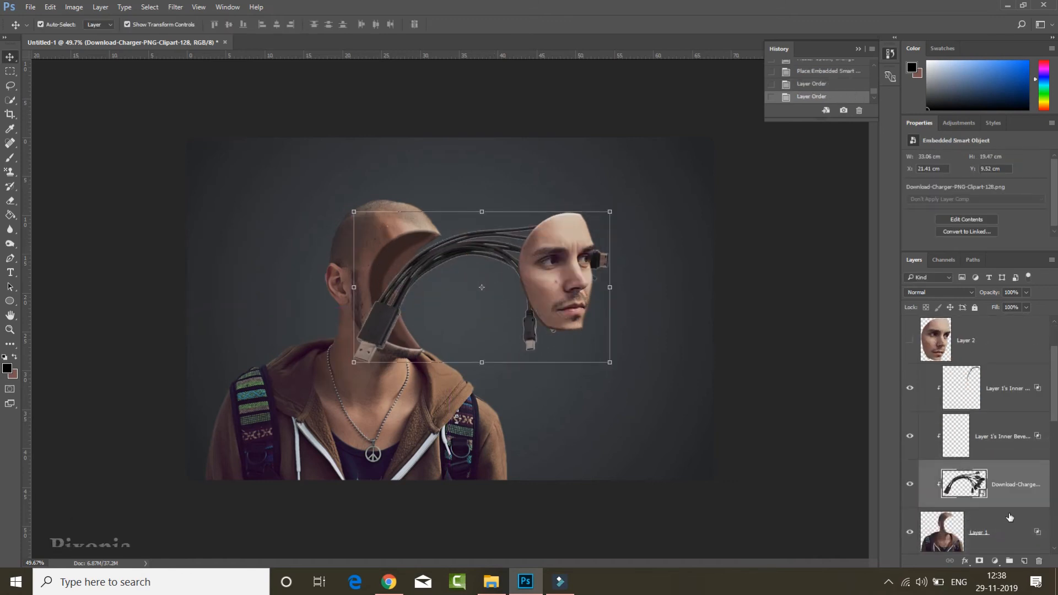
scroll(1009, 517, down, 2)
drag(1012, 424, 1004, 478)
- Rotate the cables by -13.69° and scale them to about 248%, with the plug end tucked inside the hollow head
drag(396, 288, 392, 323)
key(ctrl+t)
drag(614, 310, 608, 273)
drag(467, 282, 461, 271)
drag(571, 200, 596, 183)
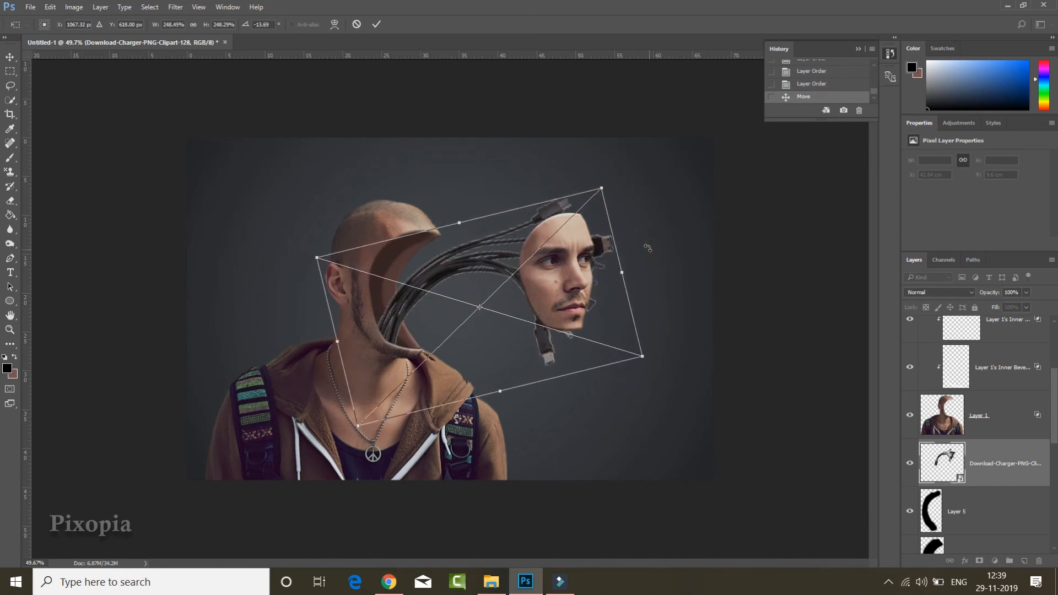
click(376, 24)
- Move the face up and to the right, and shrink the cables slightly while shifting them left
drag(553, 246, 579, 214)
click(547, 212)
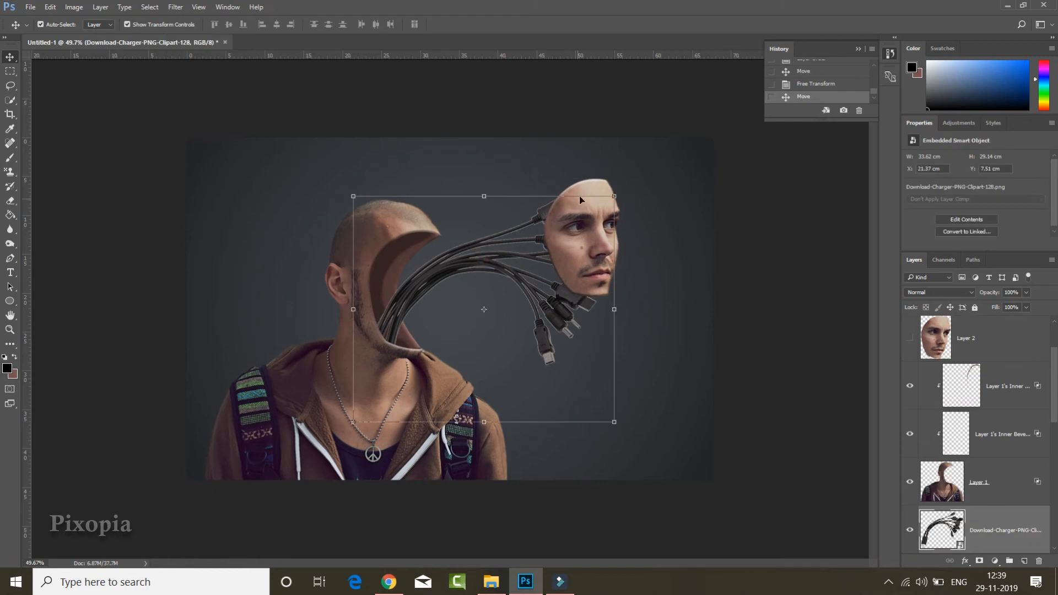
click(614, 193)
drag(601, 188, 586, 202)
click(376, 24)
drag(485, 262, 472, 262)
- Move the face left over the upper cable connectors and adjust it slightly with Free Transform
drag(604, 206, 559, 215)
click(486, 24)
scroll(994, 440, down, 3)
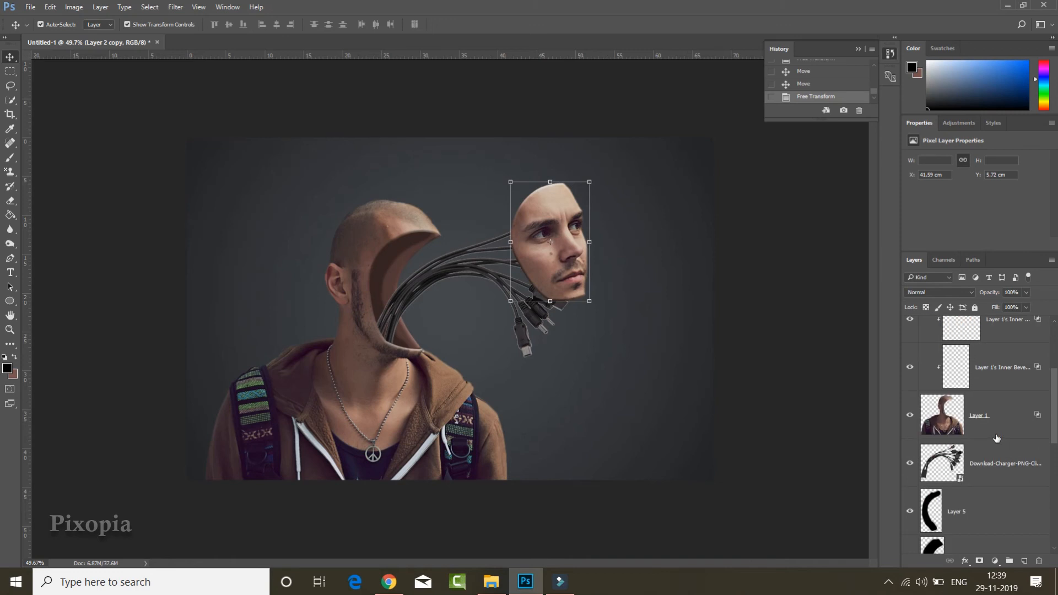
- Apply a Levels adjustment to the charger cable layer, lowering the white output level to about 236
click(997, 463)
click(74, 7)
click(88, 41)
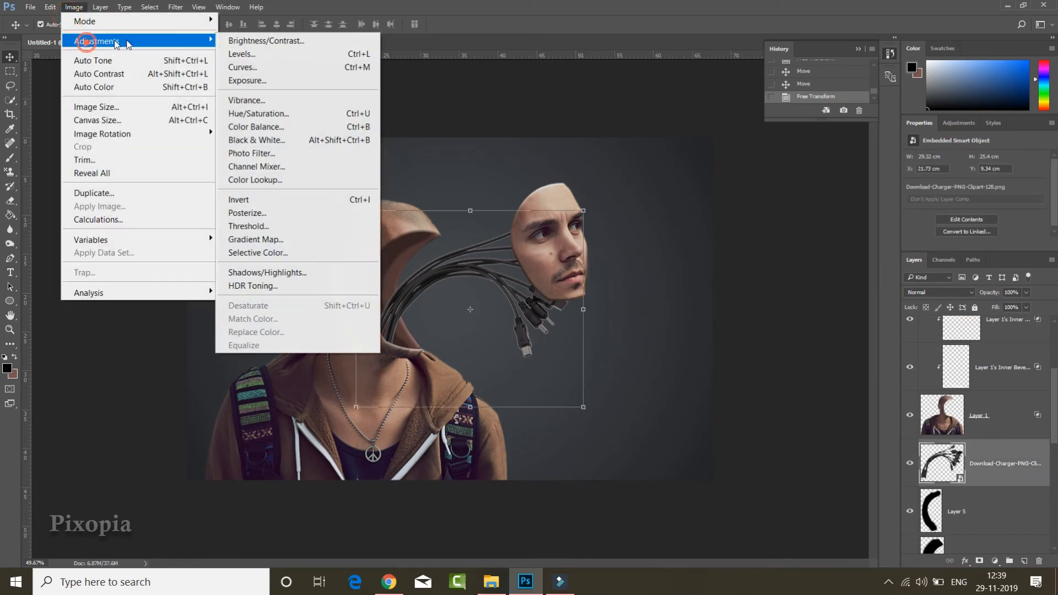
click(245, 53)
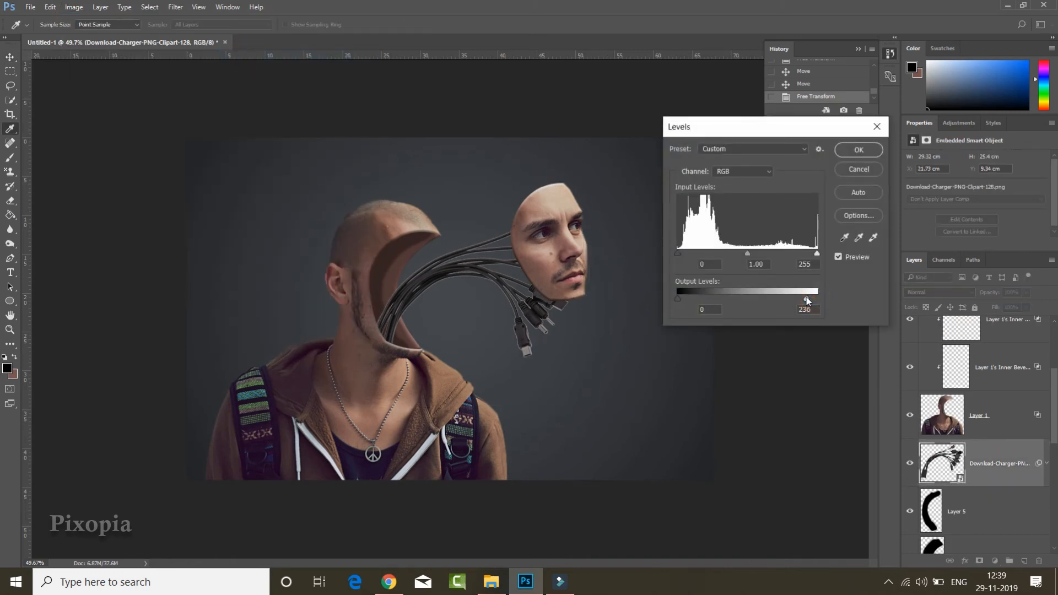
click(870, 150)
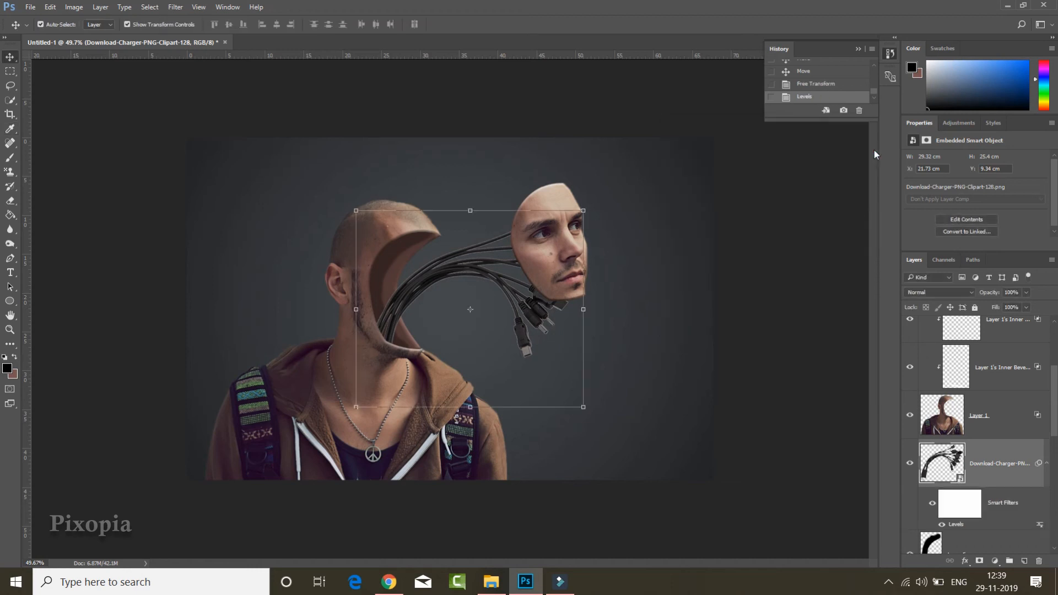
- Add a black drop shadow to the charger cable layer with a distance of 51 px
click(558, 197)
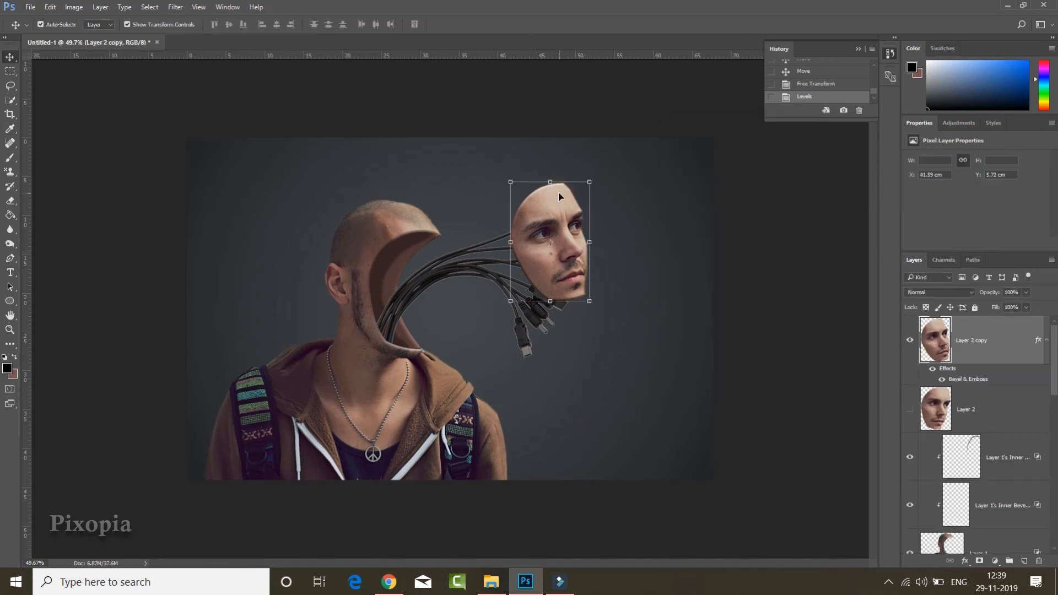
click(425, 288)
right_click(1003, 473)
click(853, 75)
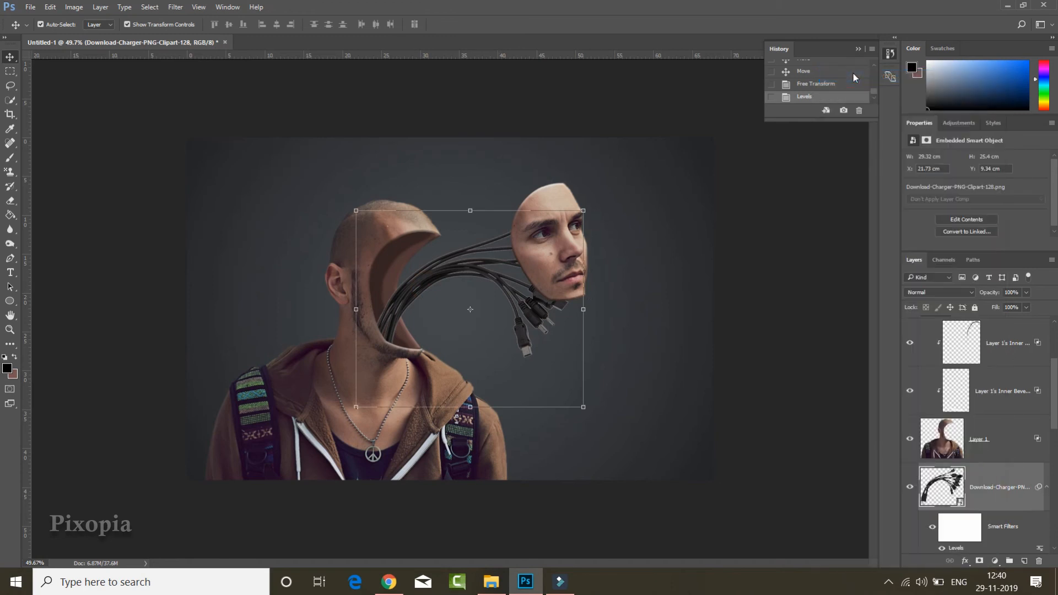
drag(449, 109, 721, 62)
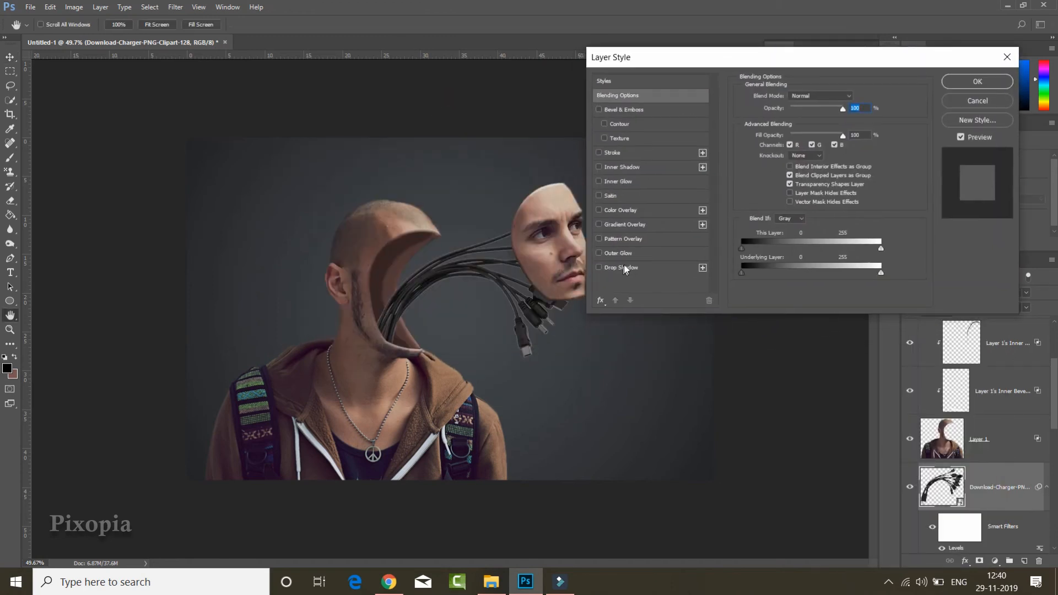
click(627, 268)
drag(787, 144, 809, 147)
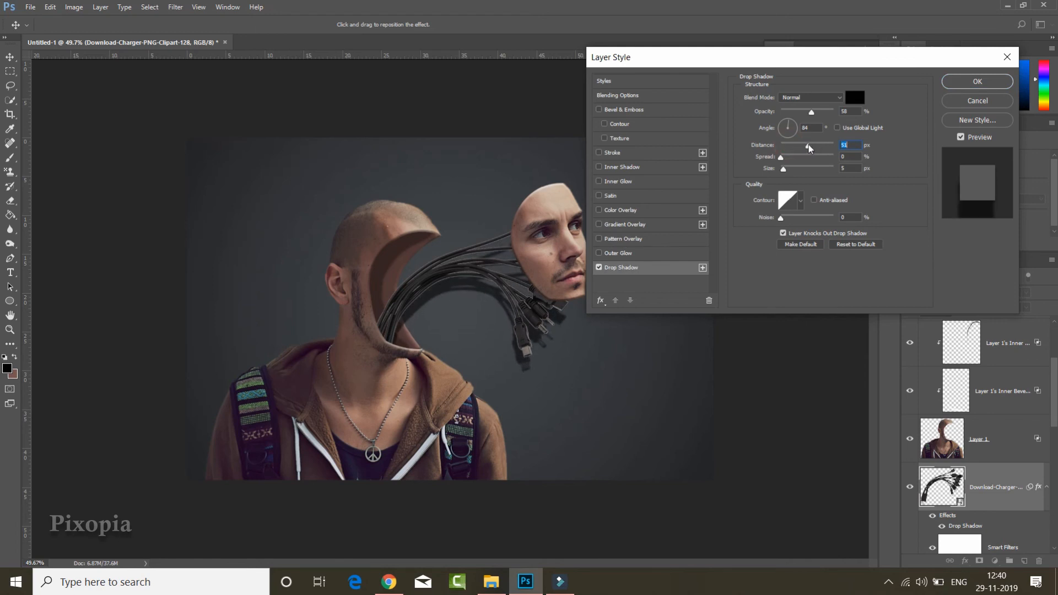
- Soften the cables' drop shadow to about 20% opacity, with a 100° angle and a distance of about 63 px
drag(811, 112, 791, 111)
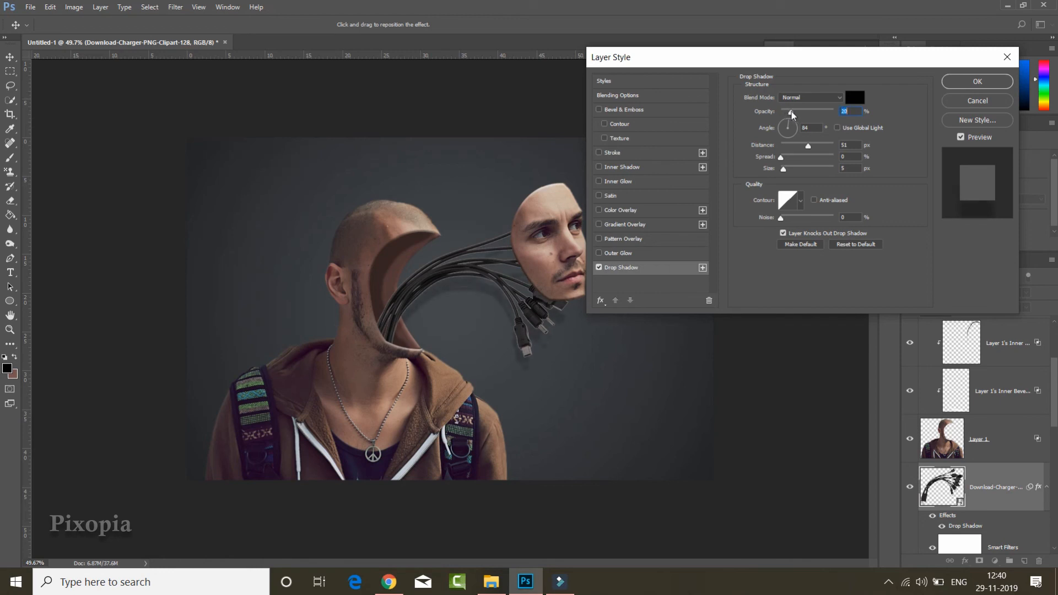
click(786, 122)
click(814, 146)
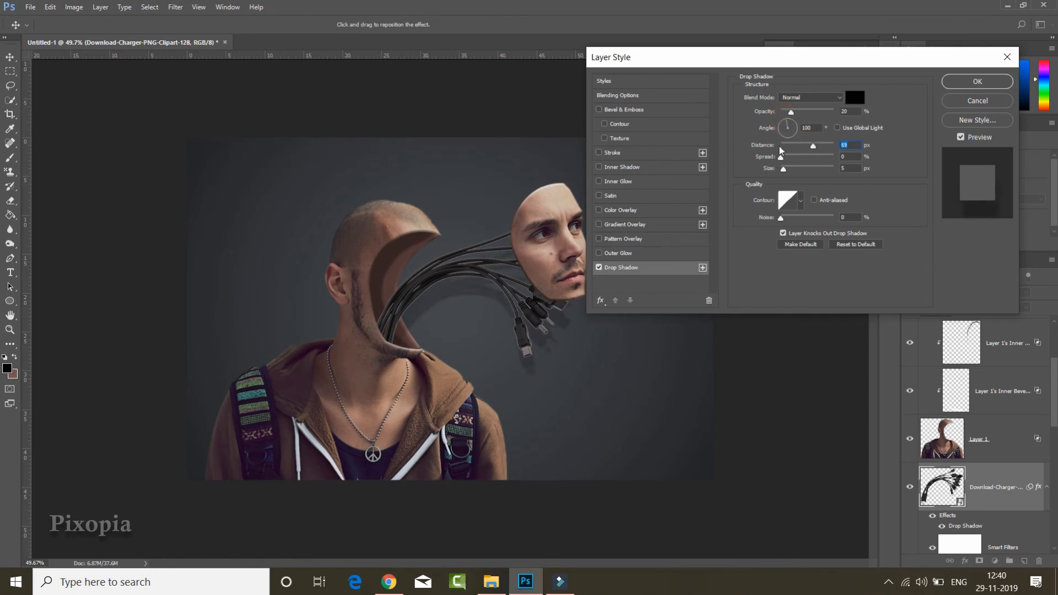
click(791, 112)
click(976, 81)
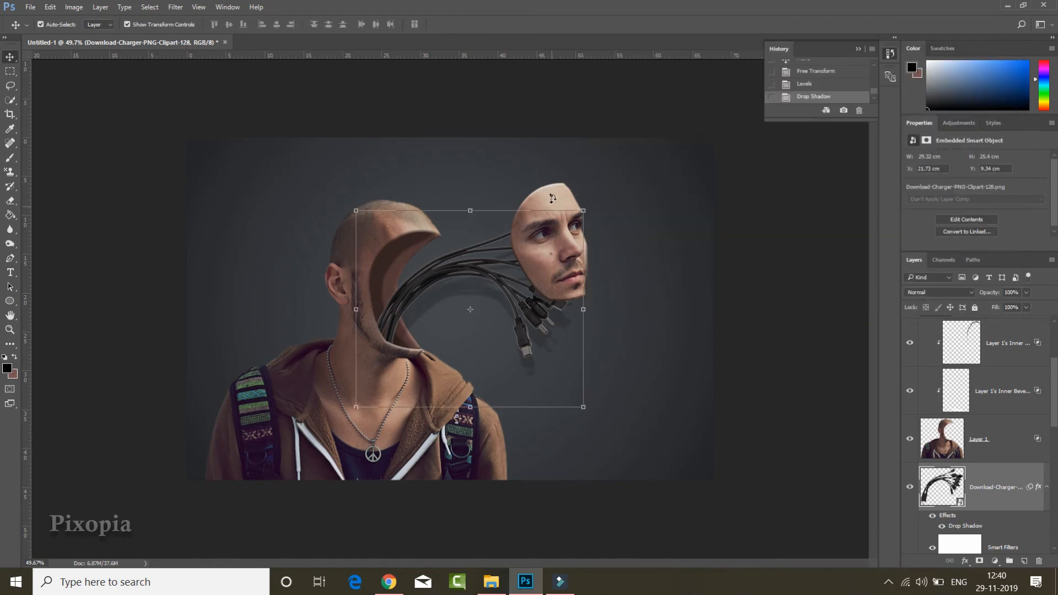
- Add a drop shadow to the floating face with about 16% opacity, a 155° angle and a 21 px distance
click(555, 196)
right_click(986, 348)
click(875, 89)
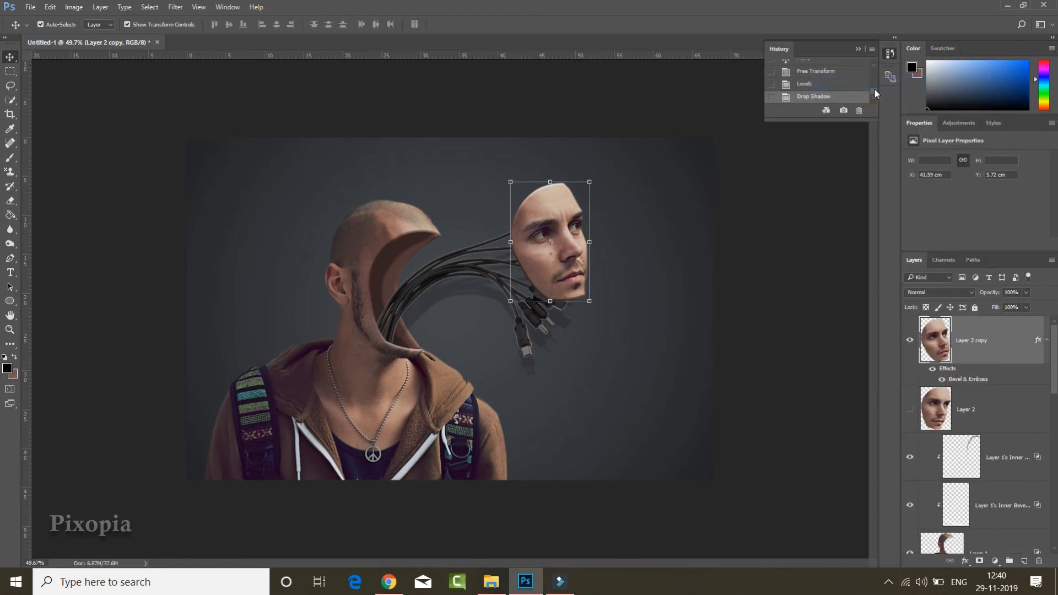
click(641, 266)
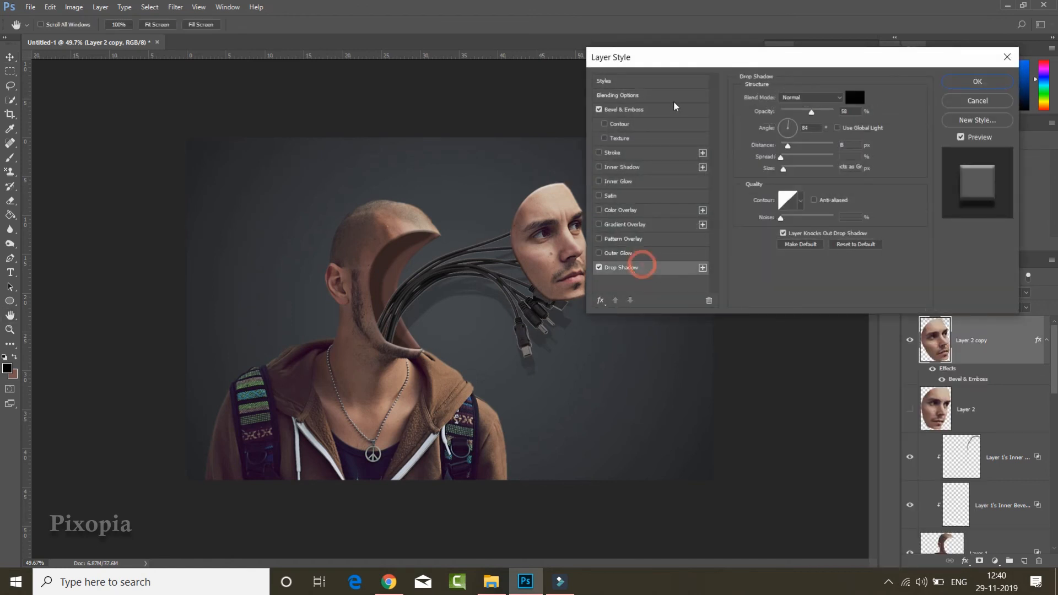
drag(690, 62, 773, 72)
mouse_move(875, 144)
mouse_down()
mouse_move(884, 144)
mouse_move(865, 151)
mouse_move(881, 168)
mouse_move(879, 135)
mouse_up()
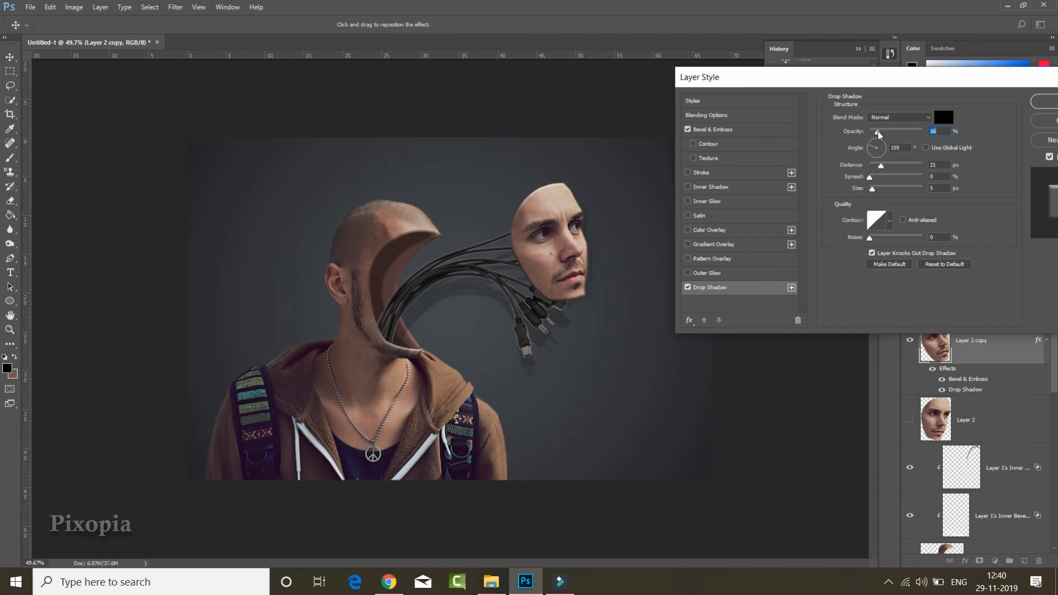
click(1042, 102)
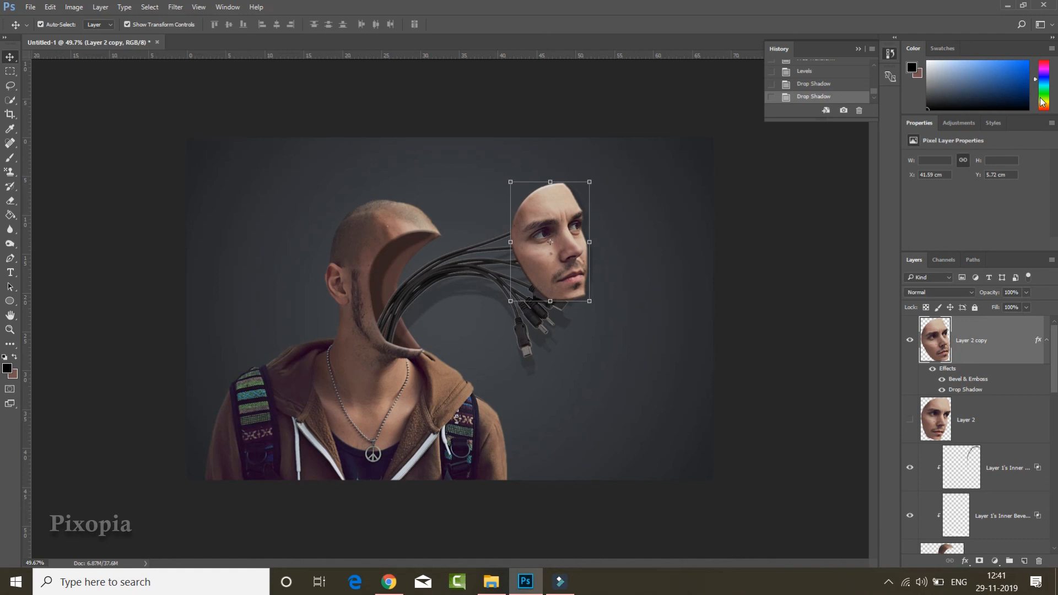
- Add a Color Balance adjustment layer above the face, with midtones at Cyan–Red -10, Magenta–Green +1 and Yellow–Blue -9
scroll(644, 263, up, 2)
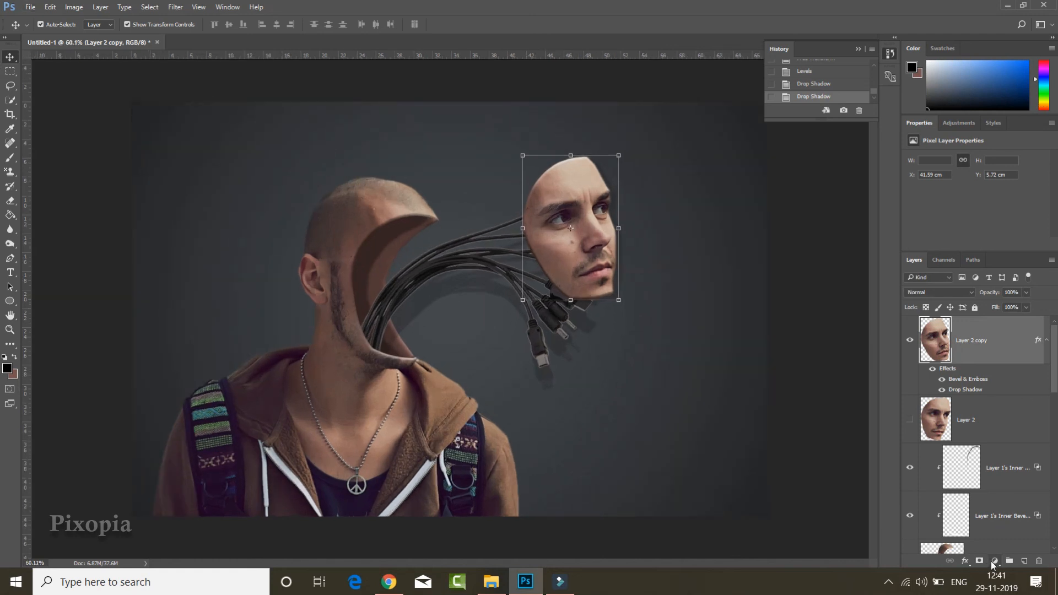
click(994, 560)
click(965, 427)
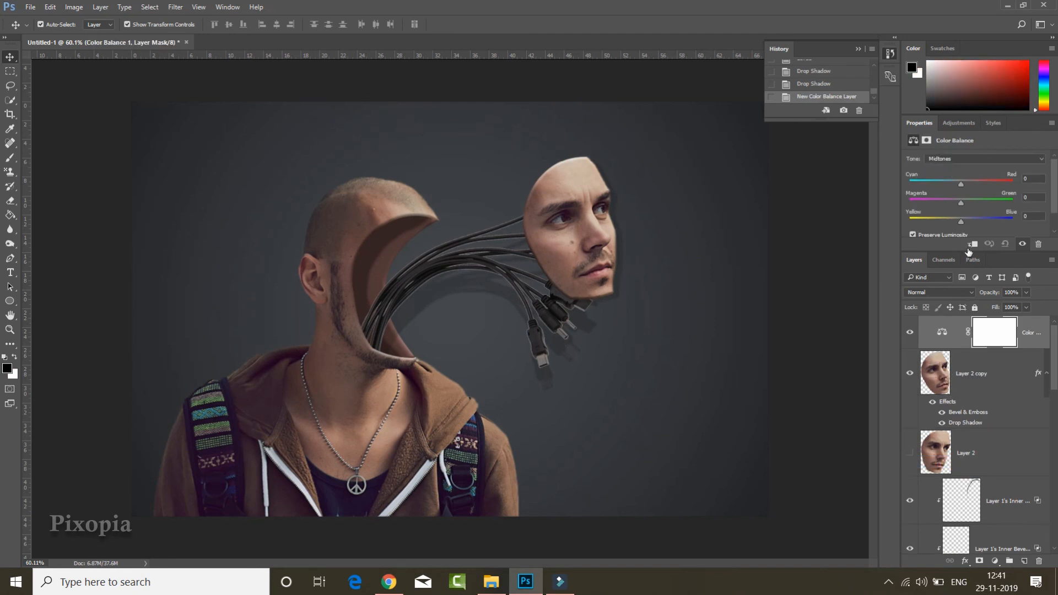
drag(953, 181, 952, 181)
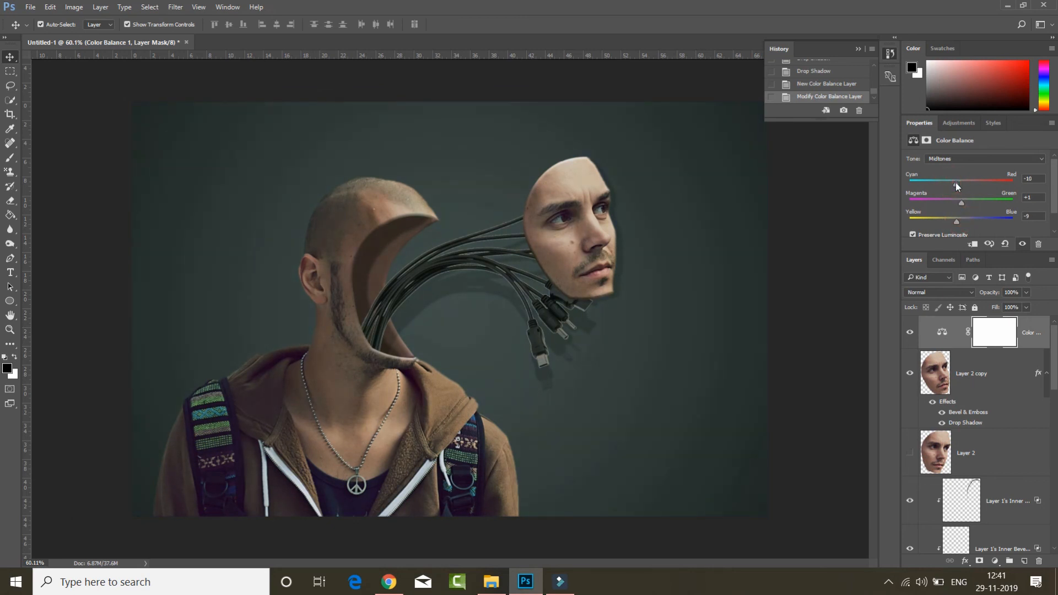
- Shift the Color Balance midtones further toward cyan, to -16, and hide the edit history
drag(955, 181, 960, 181)
click(872, 48)
click(912, 172)
scroll(666, 225, up, 2)
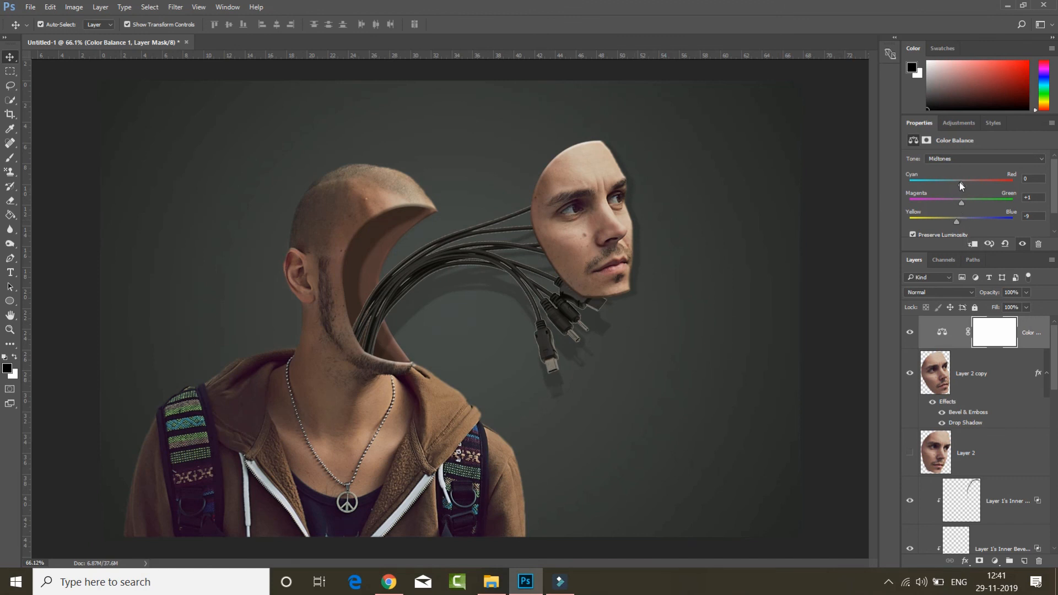
drag(959, 187, 954, 189)
scroll(523, 247, down, 1)
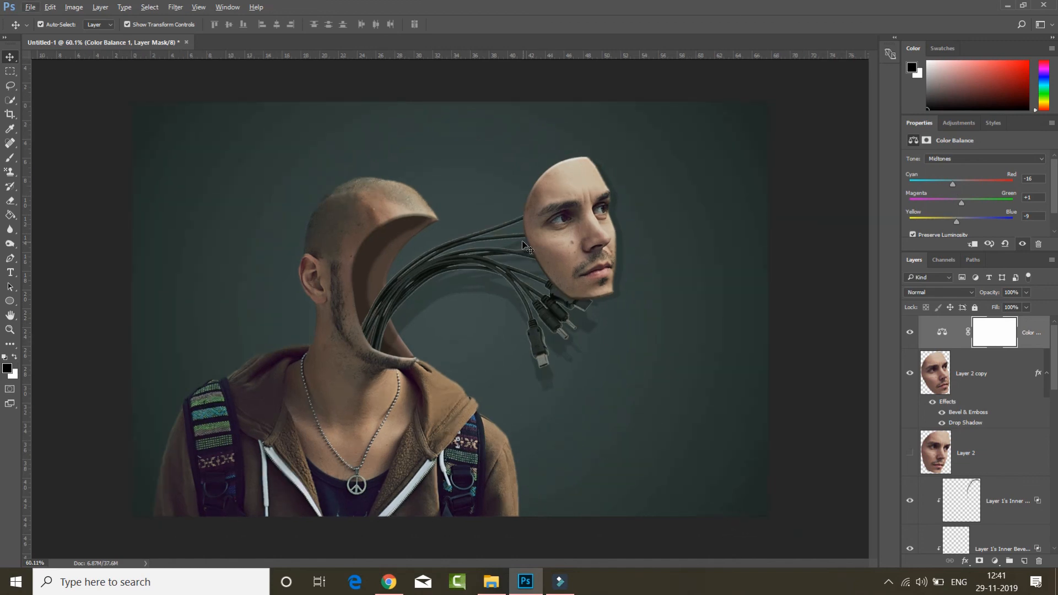